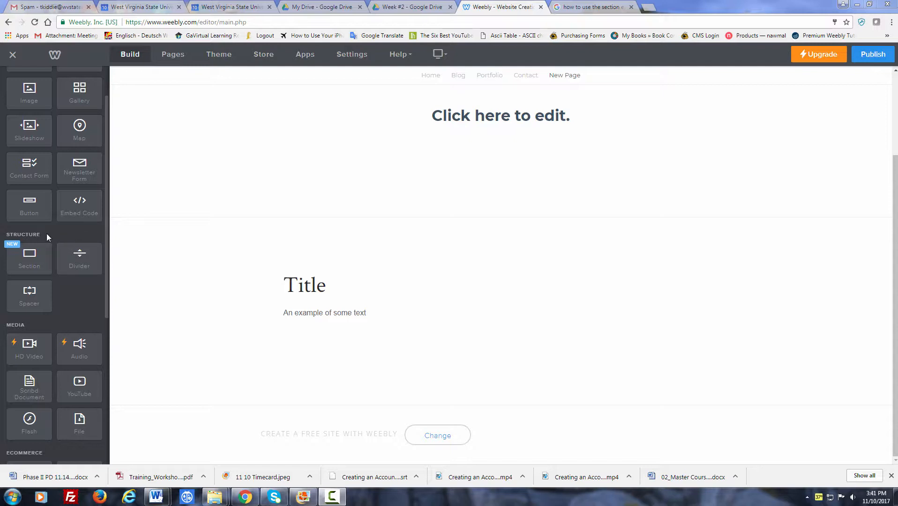
- Place a divider between the Title and the example text, and delete it again
scroll(48, 233, down, 1)
scroll(50, 232, down, 3)
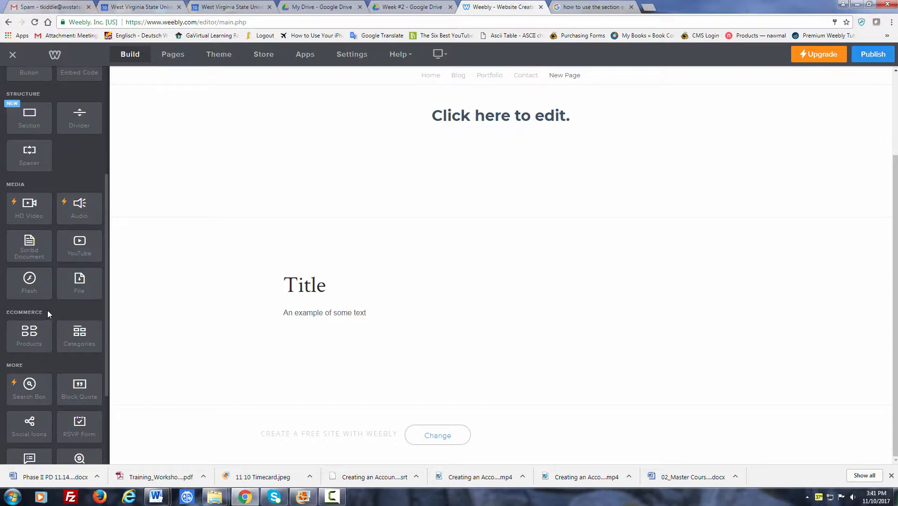
scroll(47, 311, down, 3)
scroll(30, 253, up, 5)
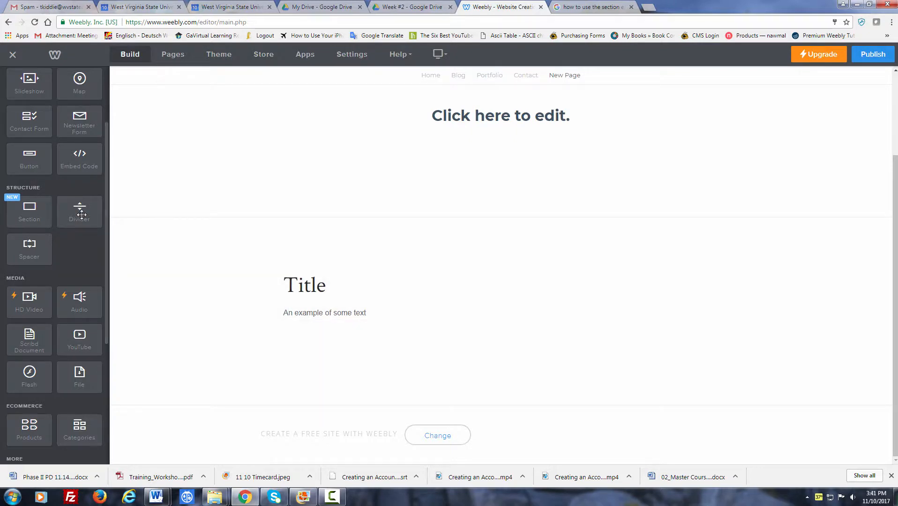
drag(80, 211, 375, 298)
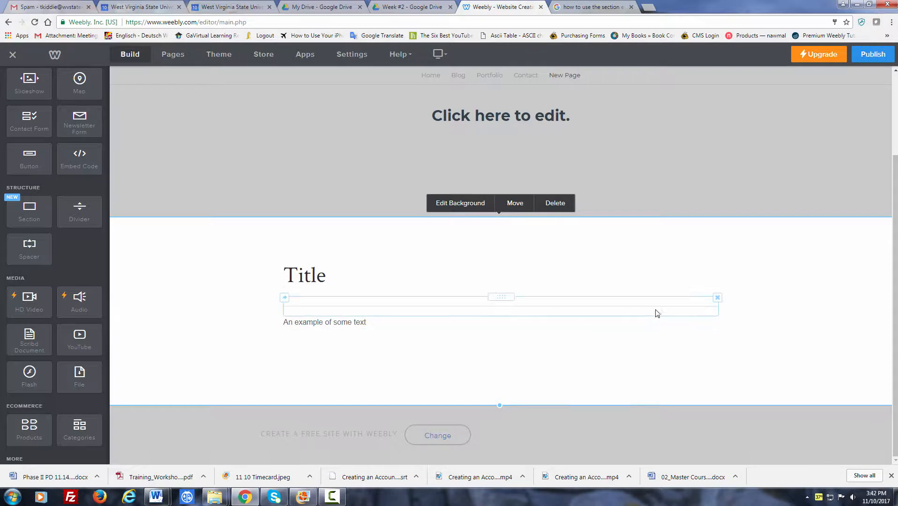
click(718, 299)
click(690, 274)
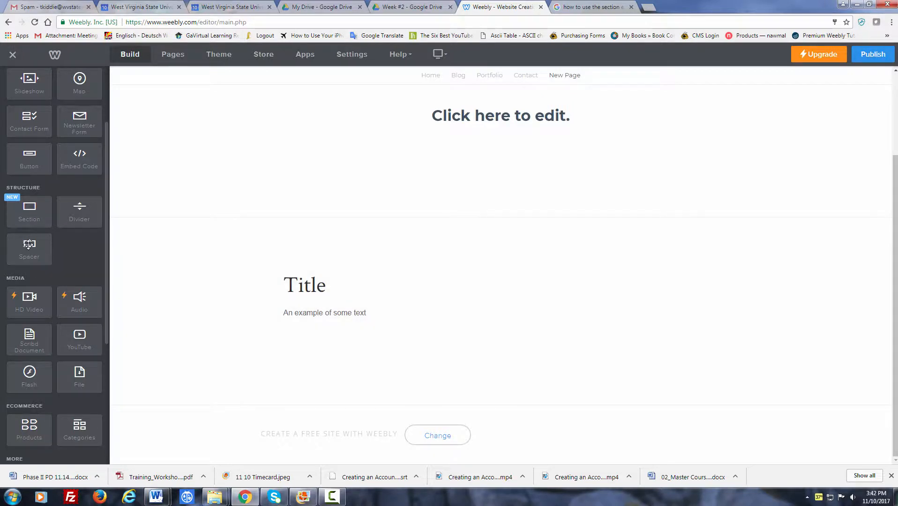
- Insert a spacer between the Title and the example text
drag(28, 244, 29, 245)
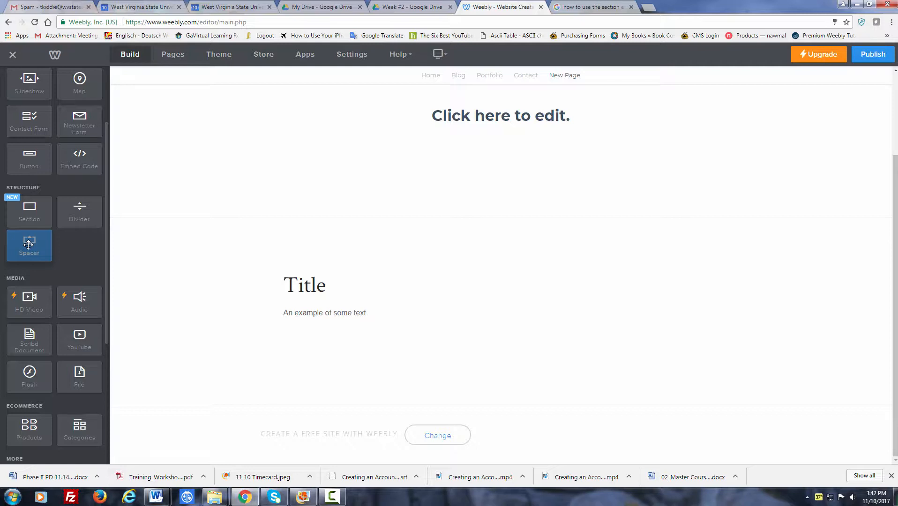
drag(29, 248, 339, 304)
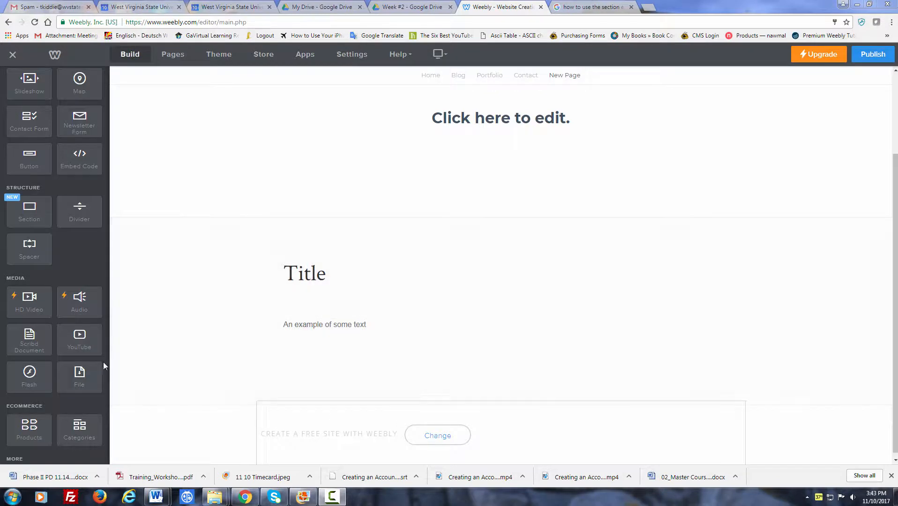
- Add a new section beneath the Title section, just above the page footer, without choosing a section layout
drag(31, 211, 286, 418)
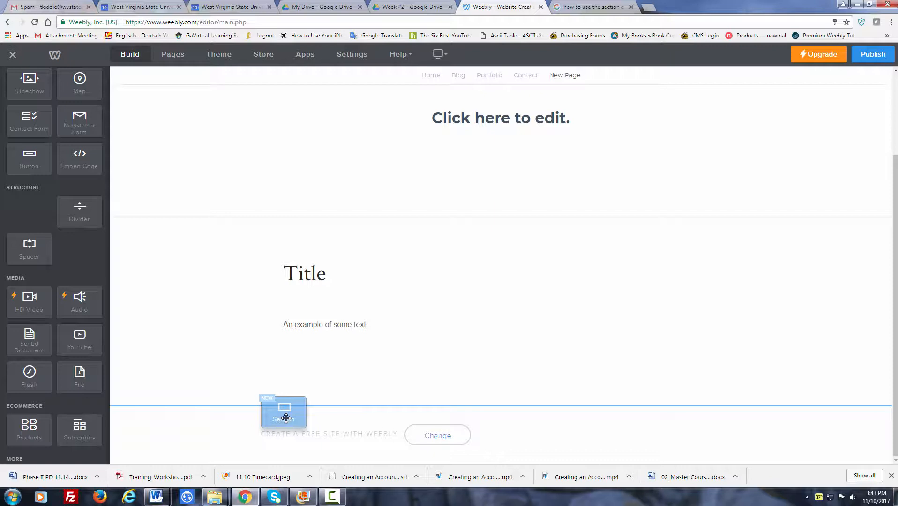
drag(286, 419, 286, 418)
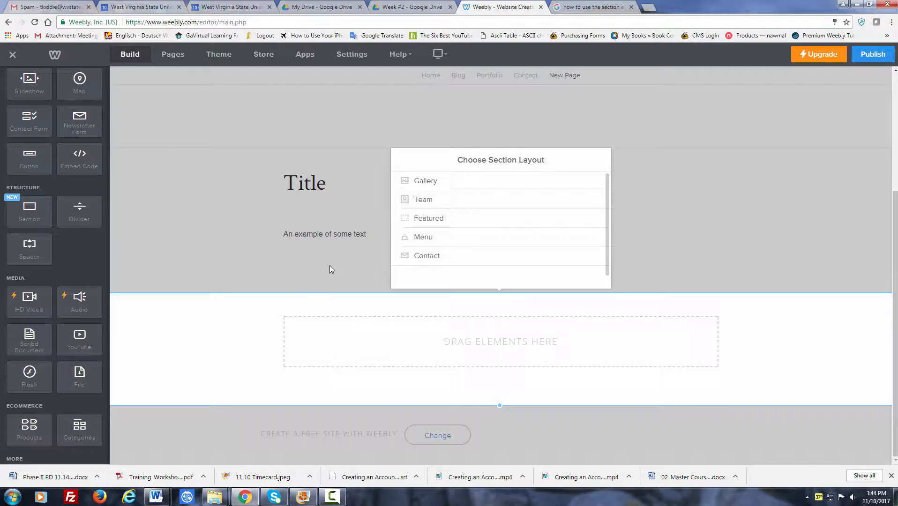
click(684, 191)
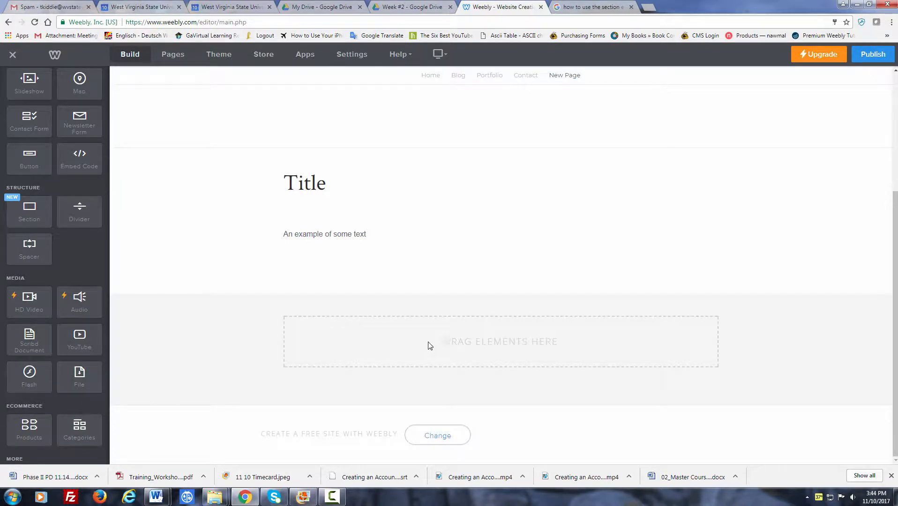
- Set the new empty section's background to the solid red color #a03131
click(447, 307)
click(432, 282)
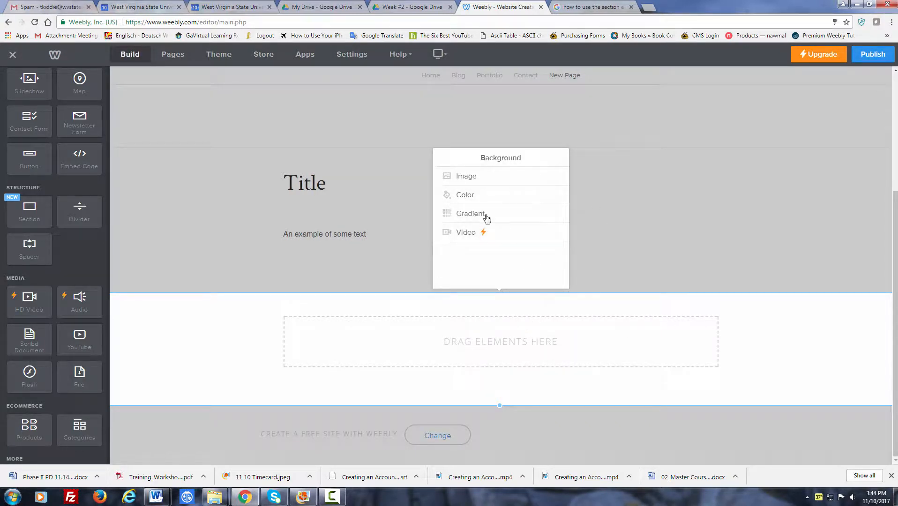
click(467, 197)
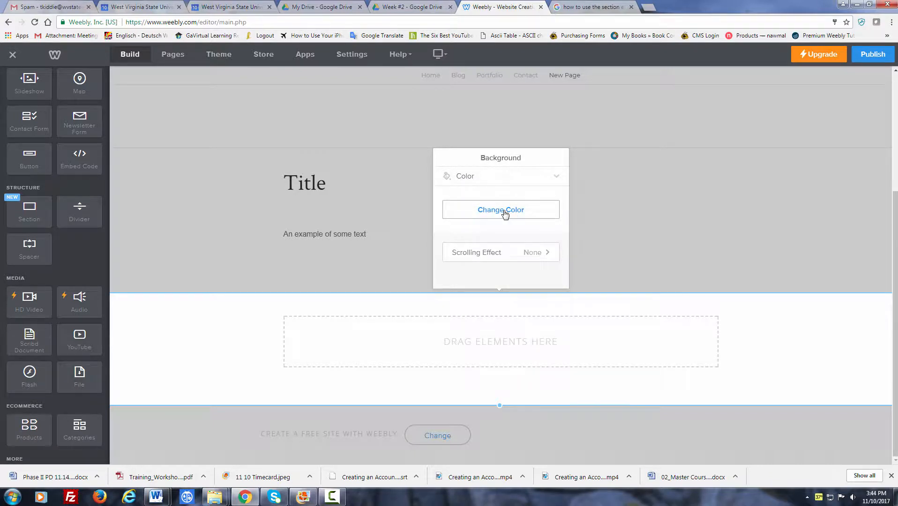
click(503, 214)
click(520, 232)
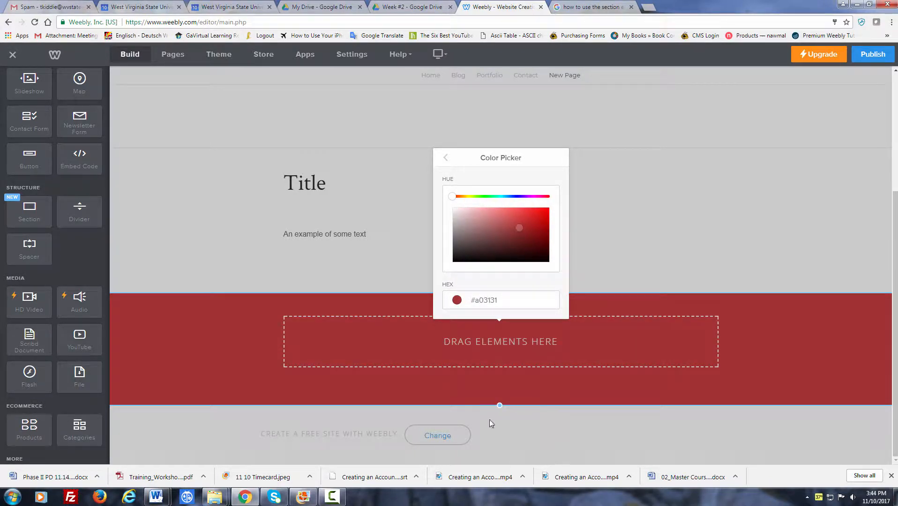
click(642, 238)
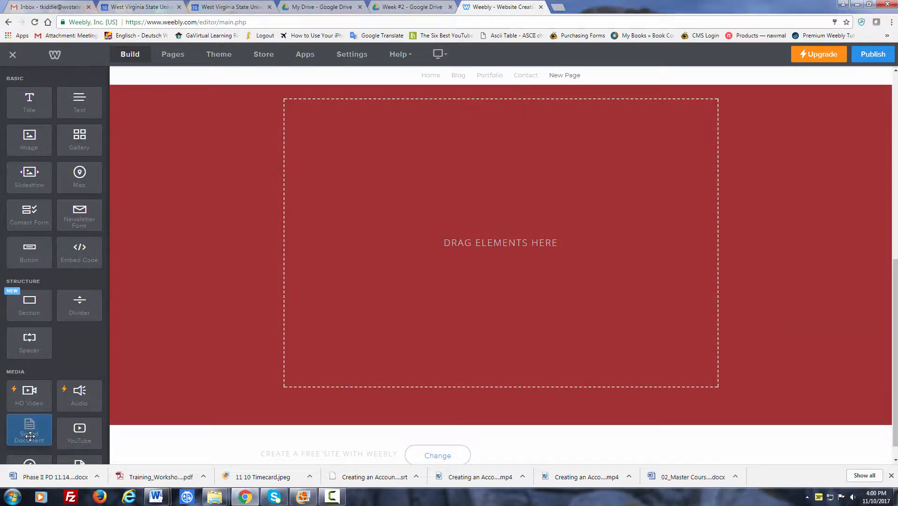
- Add a Scribd Document element to the red section and upload the Instructor Bio file from the ENG 422 Course Resources folder
drag(30, 436, 470, 244)
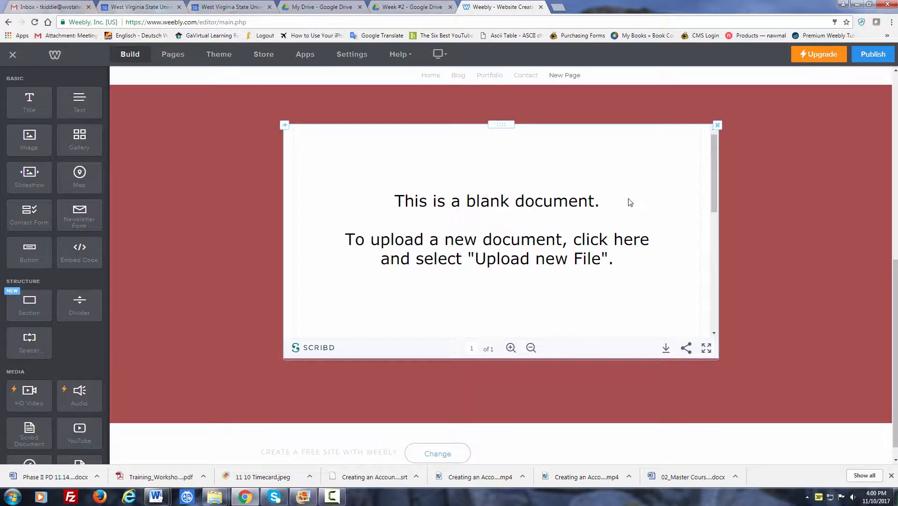
click(651, 191)
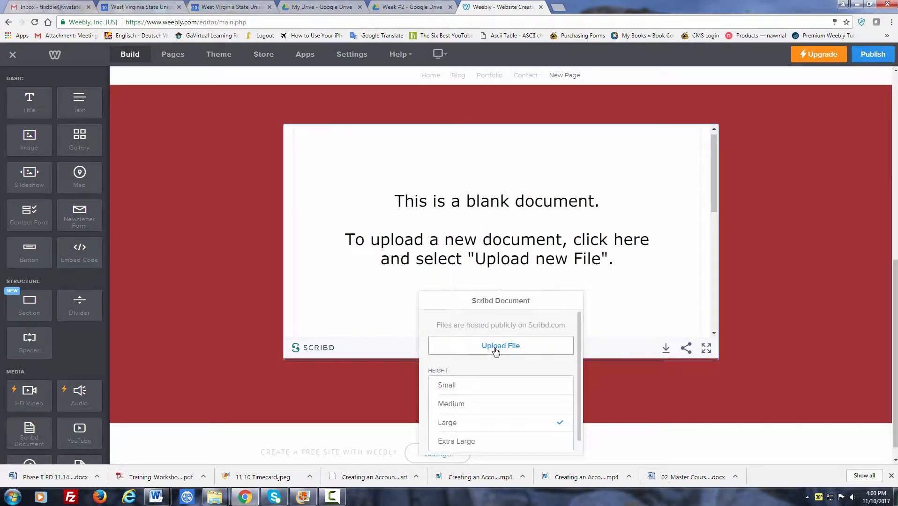
click(496, 351)
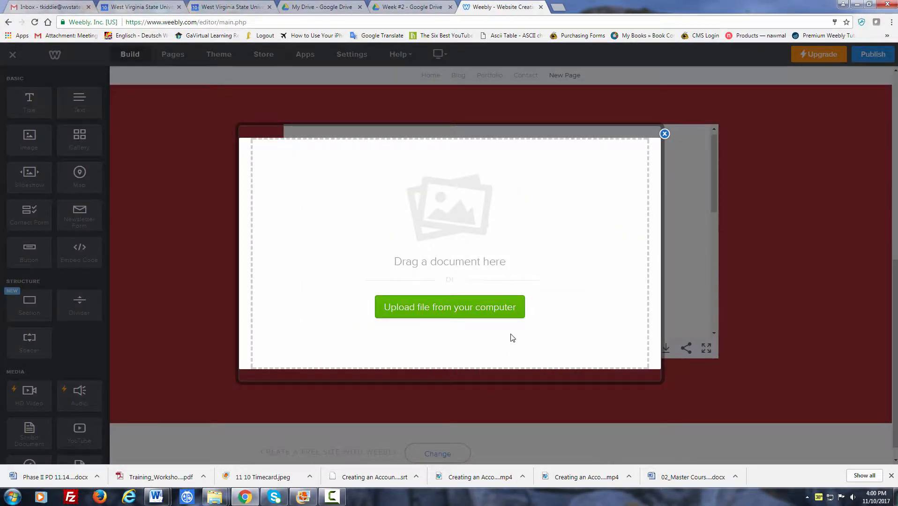
click(456, 308)
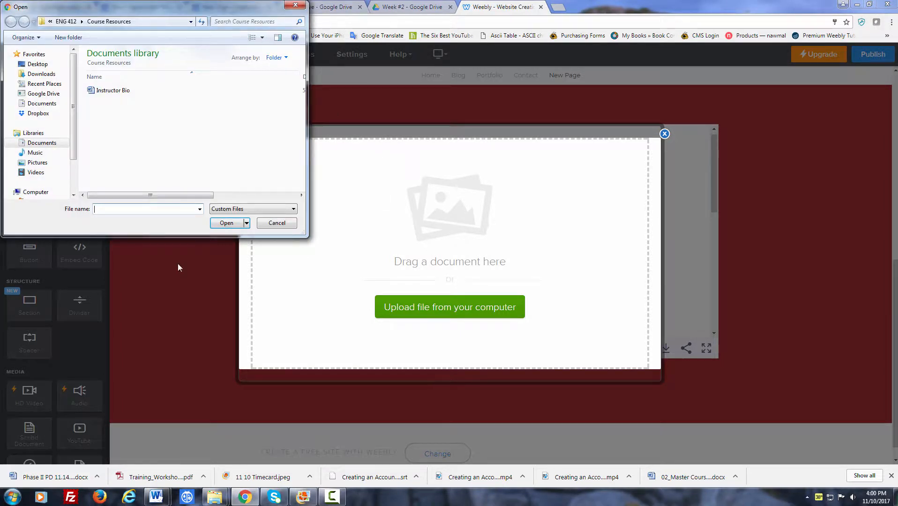
click(66, 22)
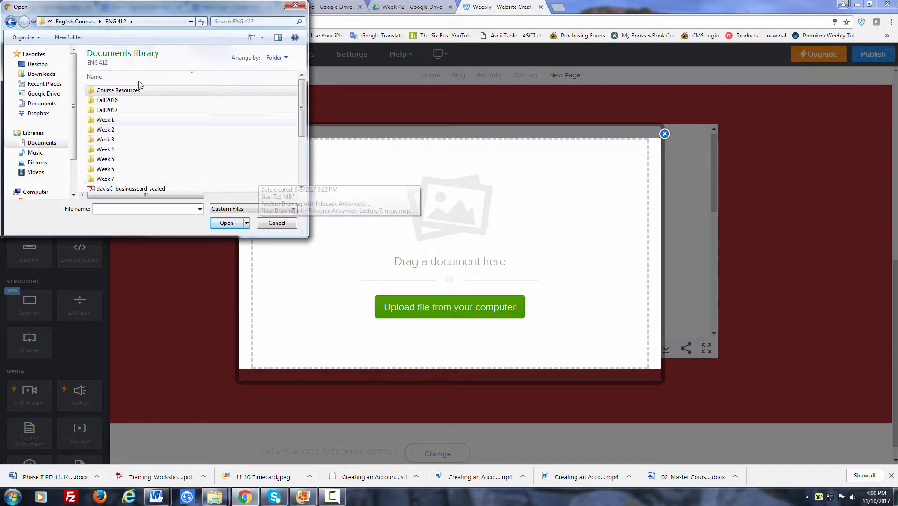
click(75, 21)
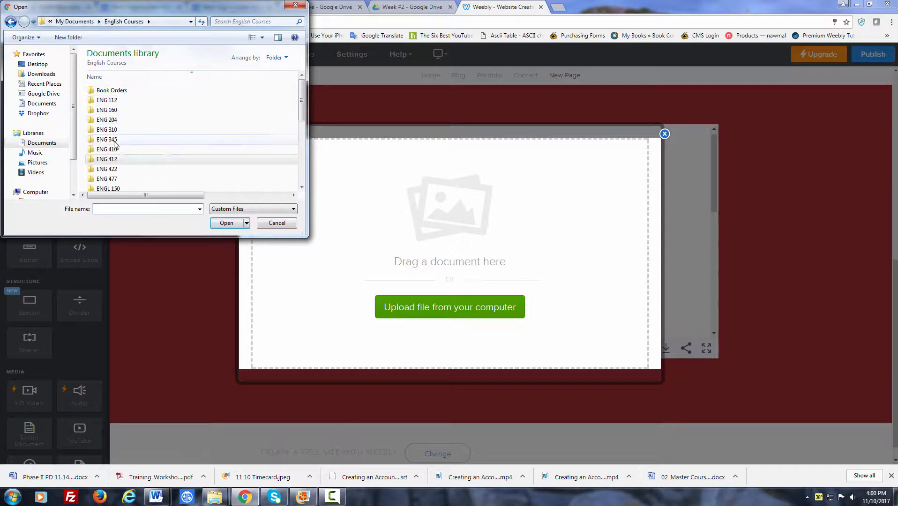
double_click(124, 169)
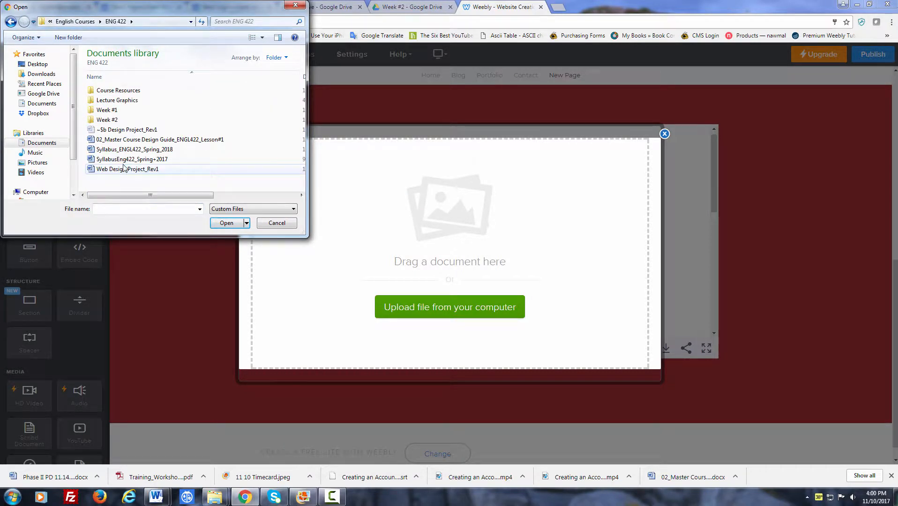
double_click(123, 91)
click(126, 93)
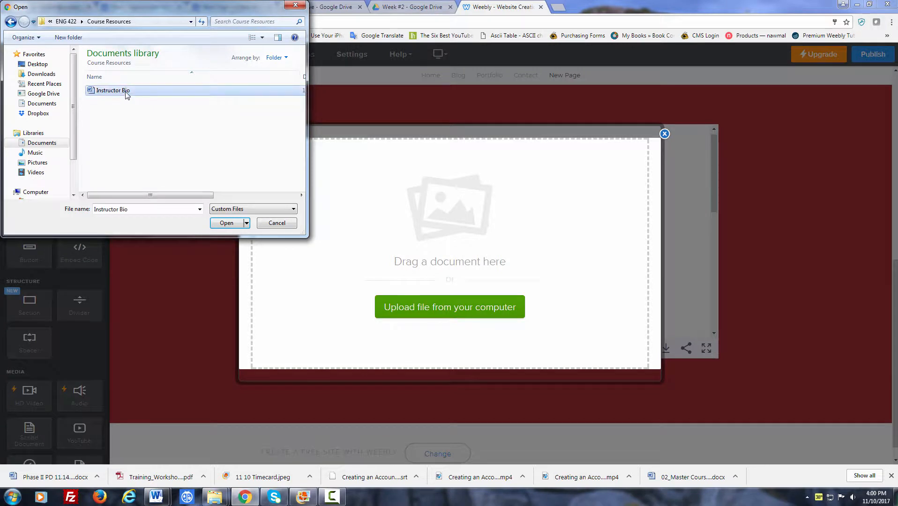
click(232, 223)
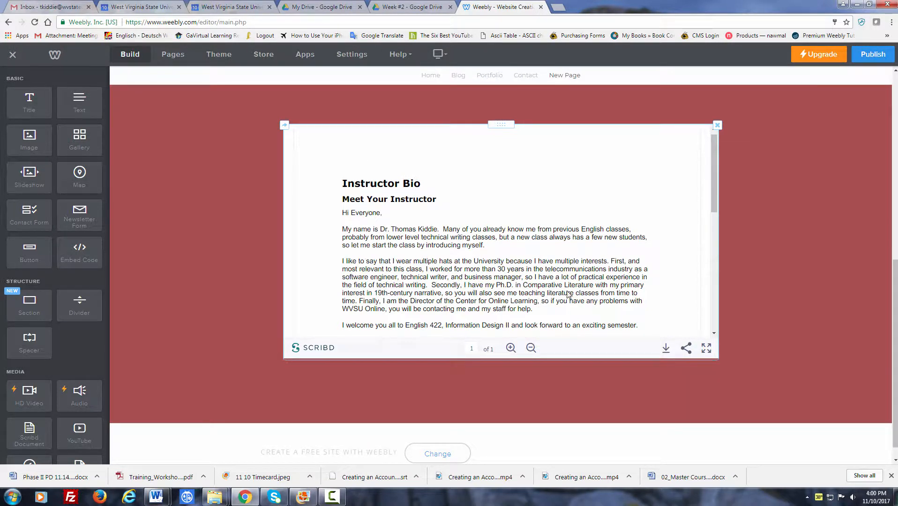
- Review the embedded Scribd document's upload and height options
scroll(547, 312, up, 1)
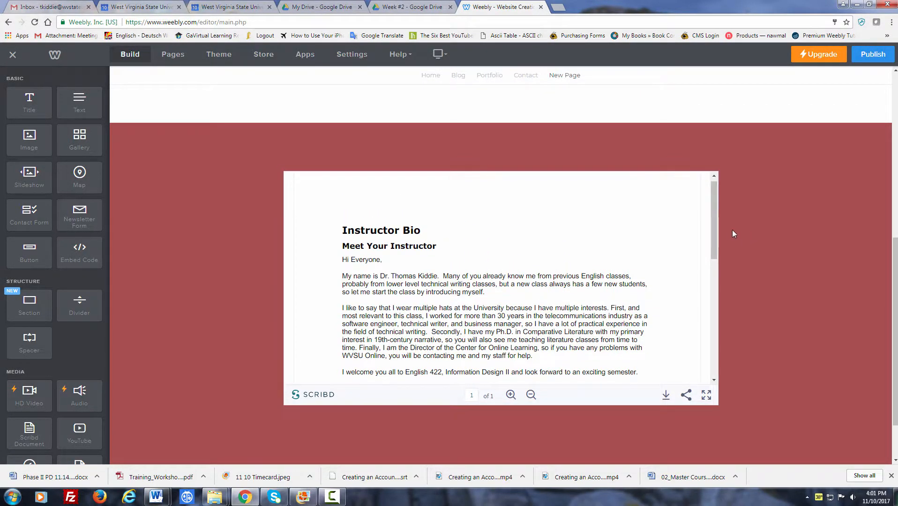
click(685, 274)
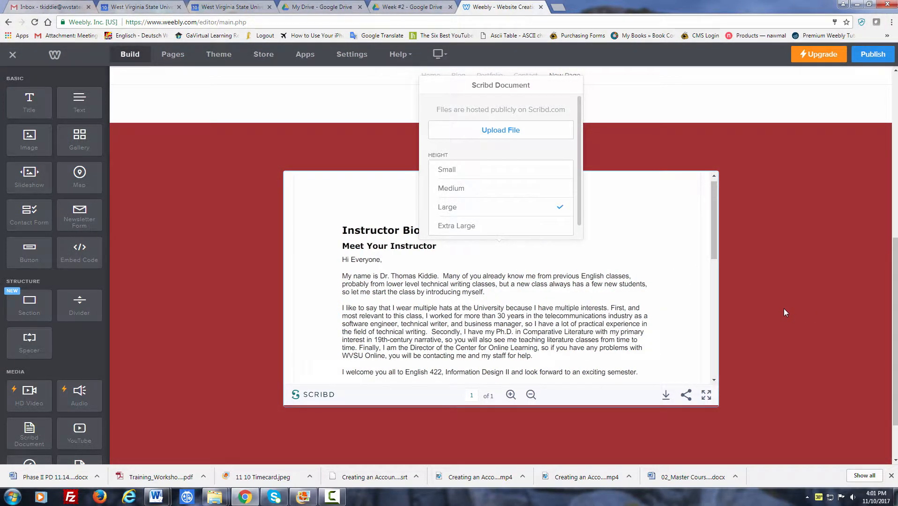
click(784, 309)
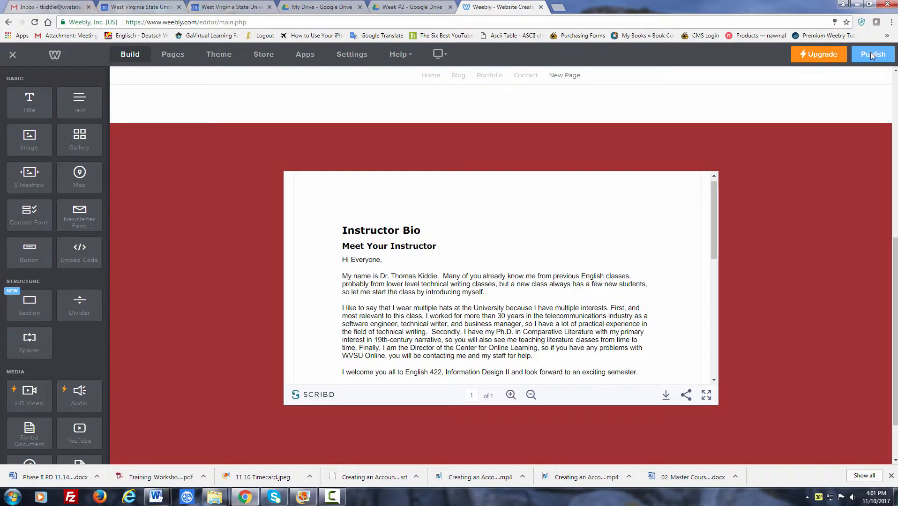
- Publish the website and dismiss the publishing dialog
click(872, 55)
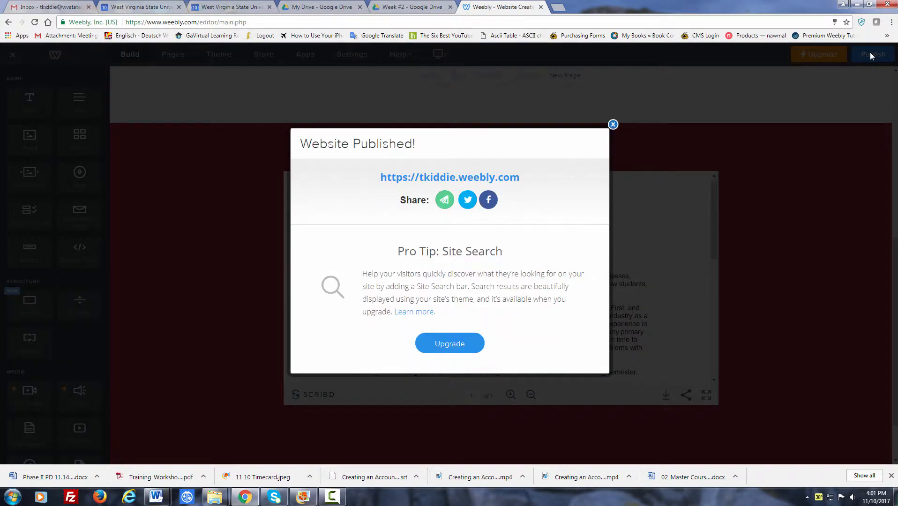
click(614, 125)
- Open the published site in a new browser tab and go to its New Page
click(558, 7)
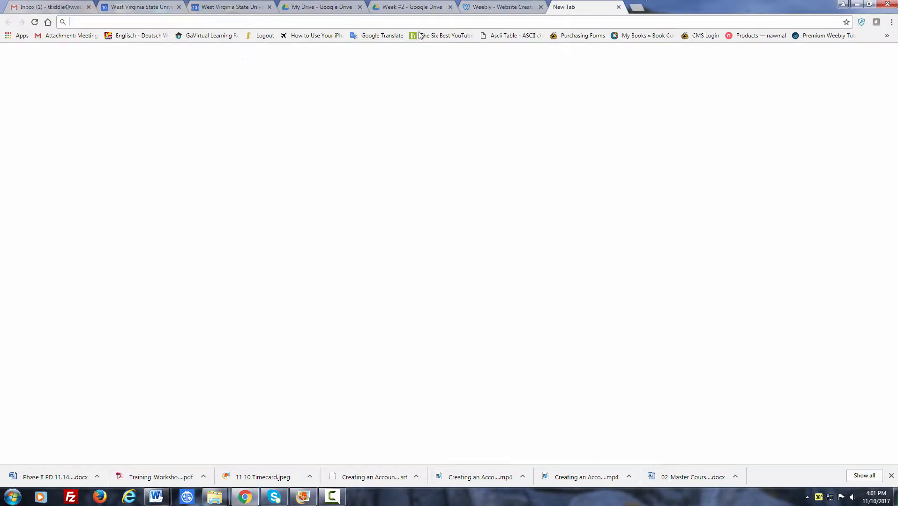
text(tkiddie.weebly.com)
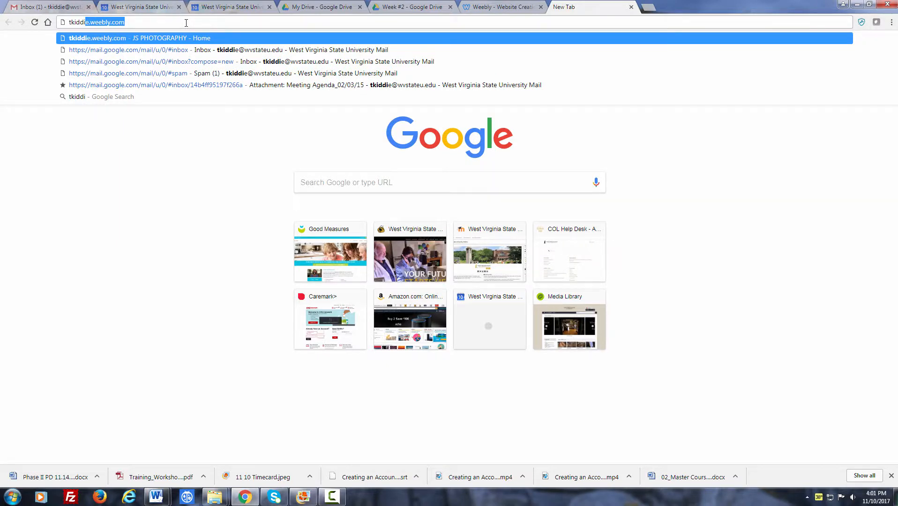
key(Return)
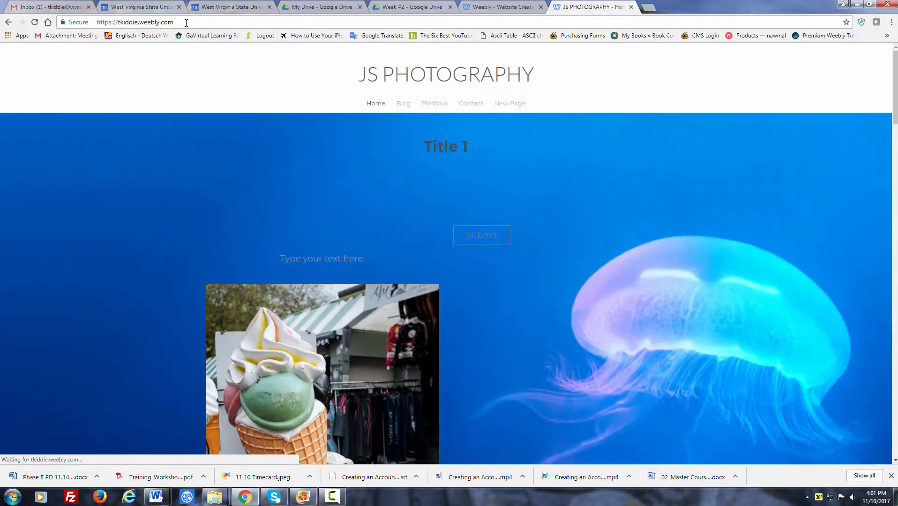
click(516, 107)
- Examine the red section on the published page and read through the embedded Instructor Bio document
scroll(643, 144, down, 2)
scroll(646, 143, down, 2)
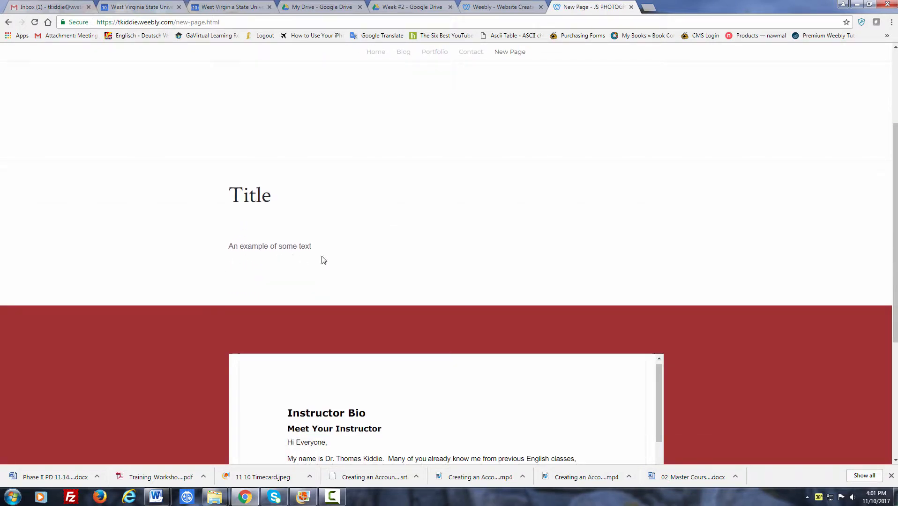
scroll(521, 223, down, 4)
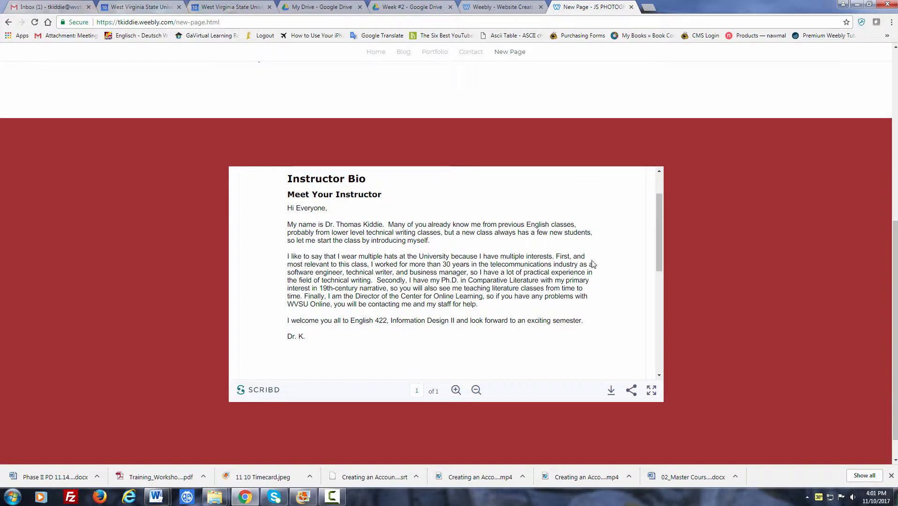
scroll(598, 257, down, 5)
scroll(598, 257, down, 1)
scroll(599, 257, up, 7)
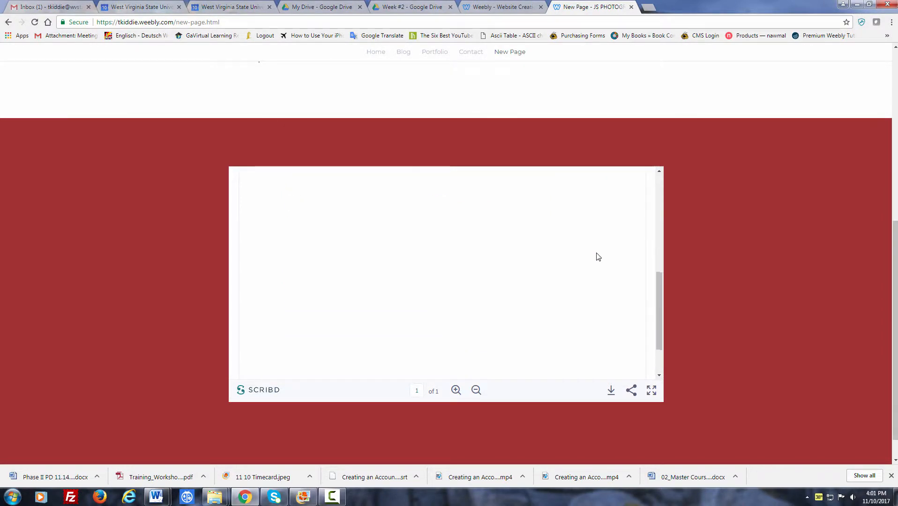
scroll(599, 257, down, 7)
scroll(599, 257, up, 7)
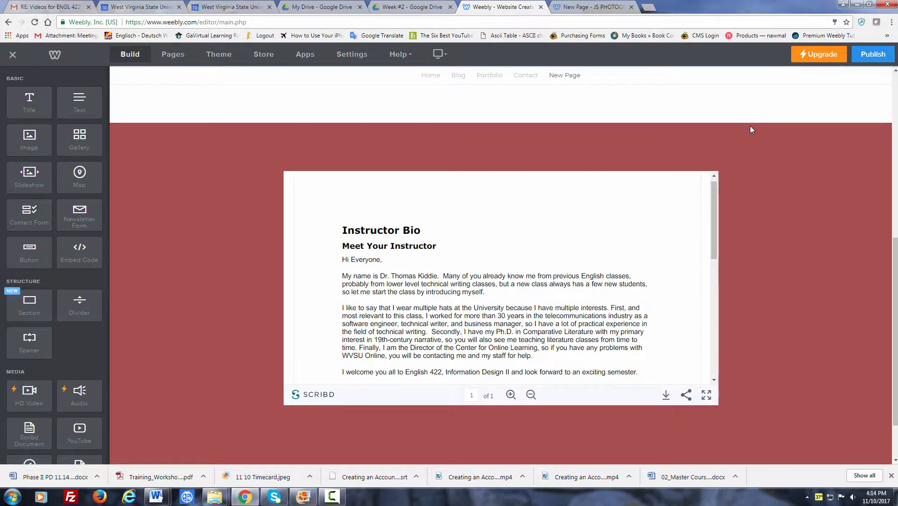
- Delete the Scribd document element holding the Instructor Bio from the red section
click(717, 173)
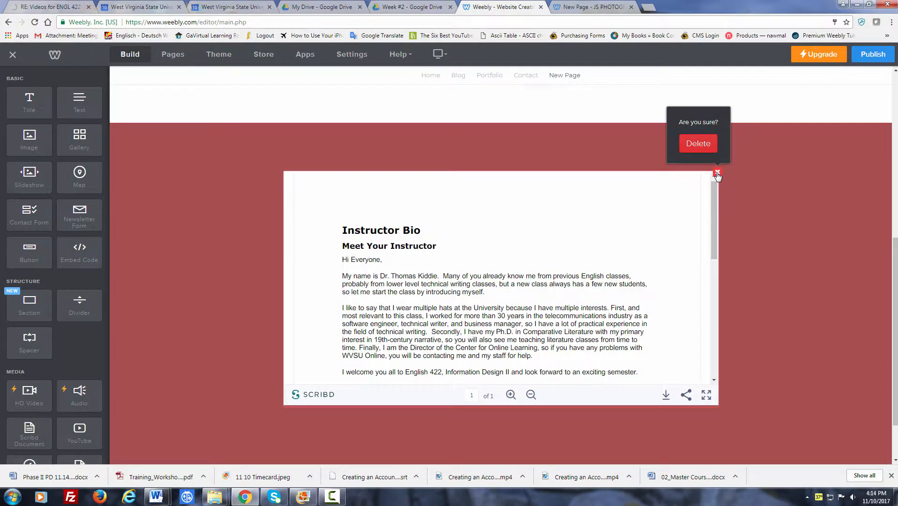
click(697, 143)
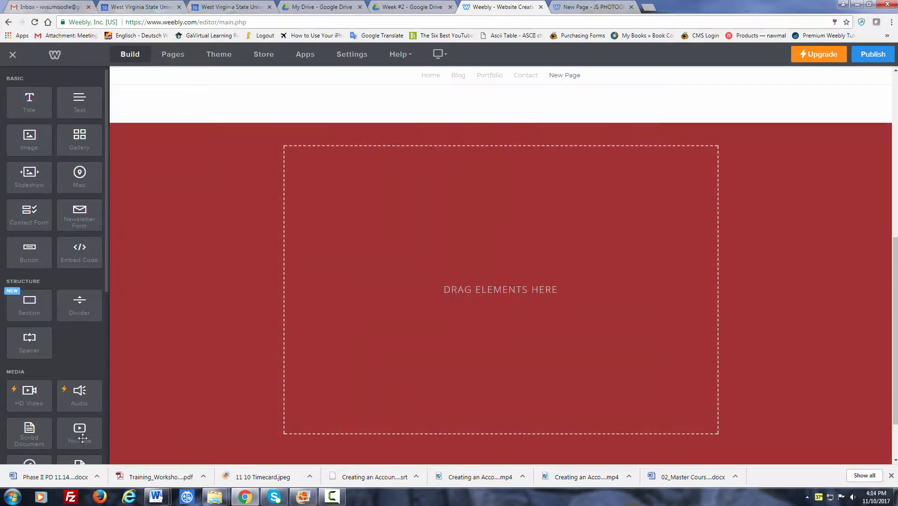
drag(83, 438, 466, 287)
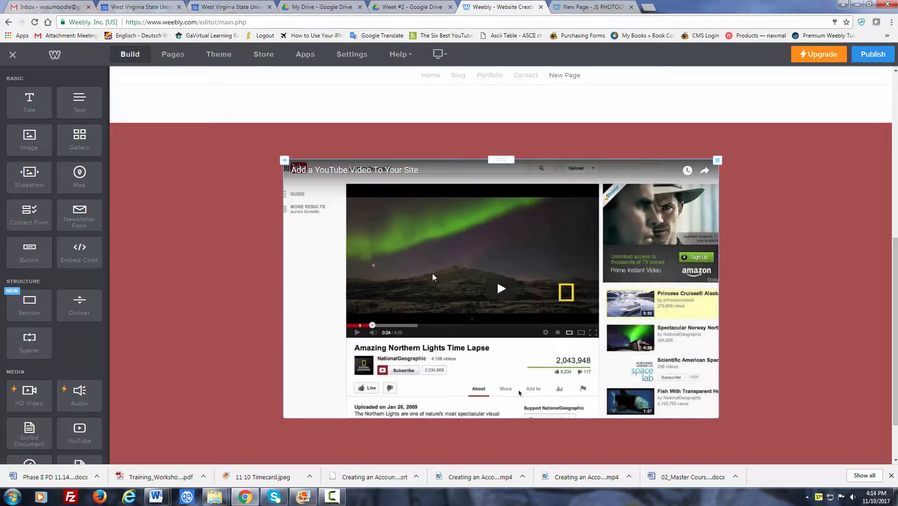
click(309, 283)
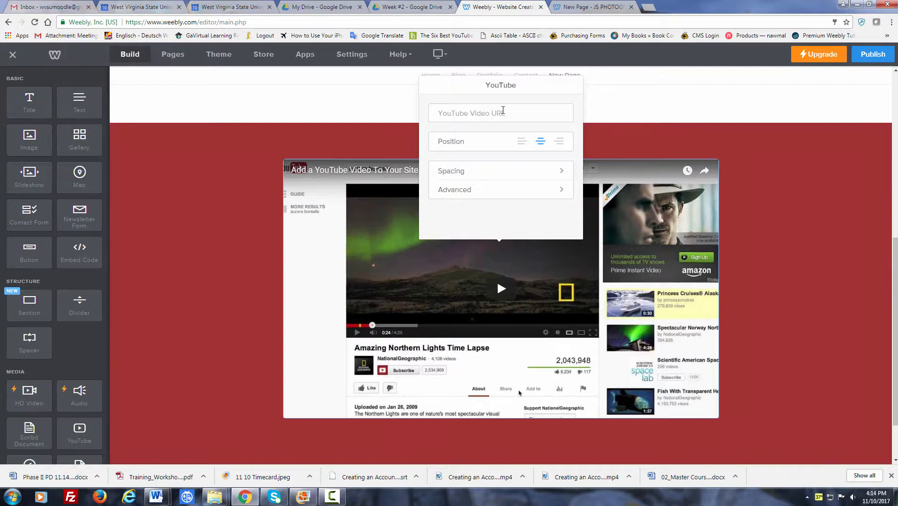
click(503, 111)
text(https://youtu.be/GmlQH8RuyJ4)
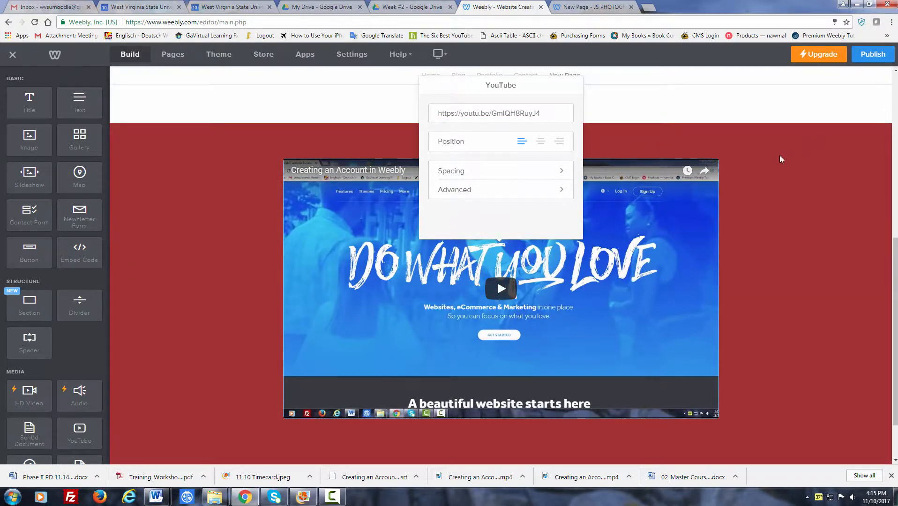
click(780, 157)
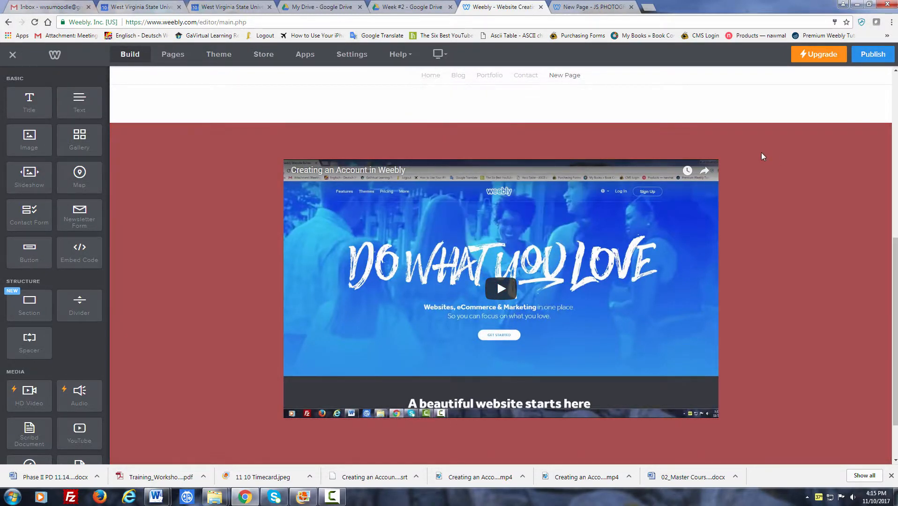
click(501, 289)
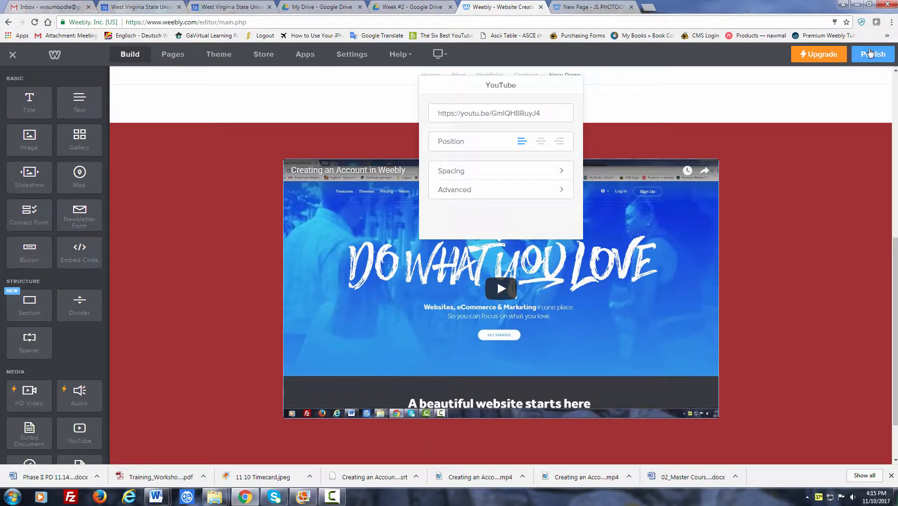
- Publish the website, dismiss the publishing dialog and reload the published New Page in its browser tab
click(871, 53)
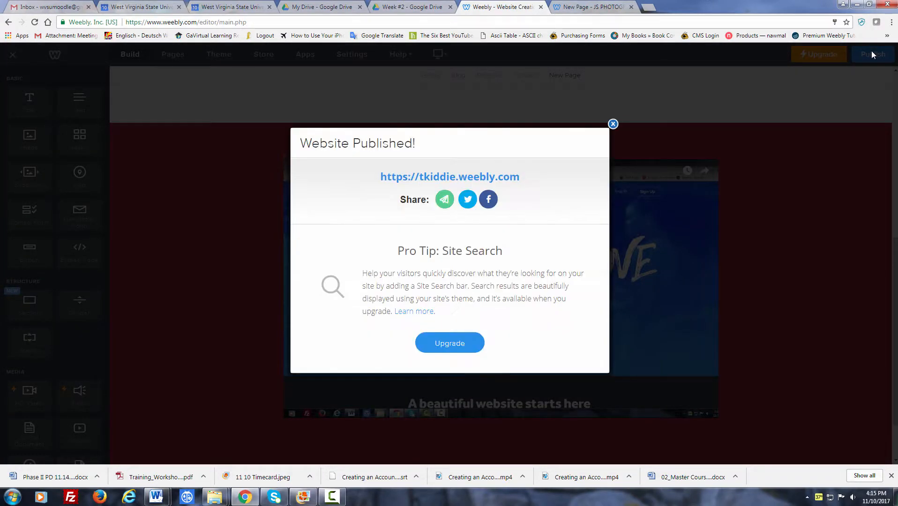
click(613, 124)
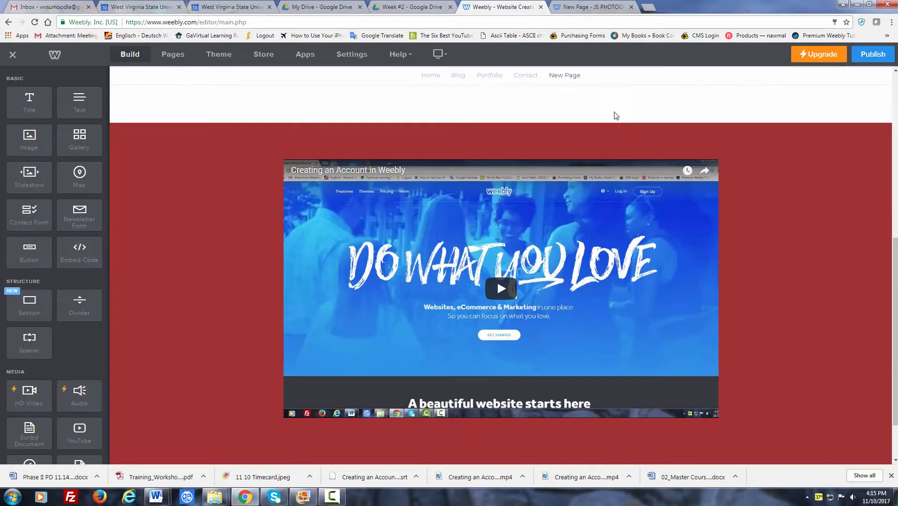
click(566, 5)
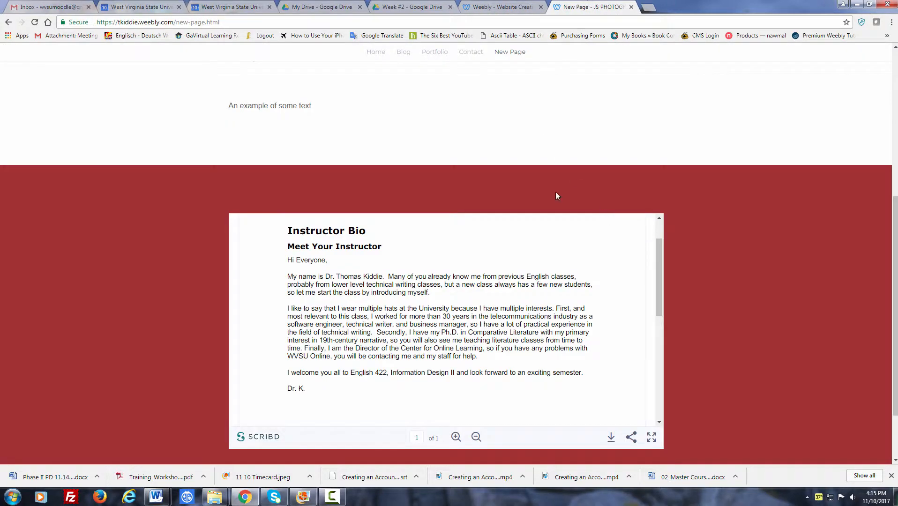
click(33, 22)
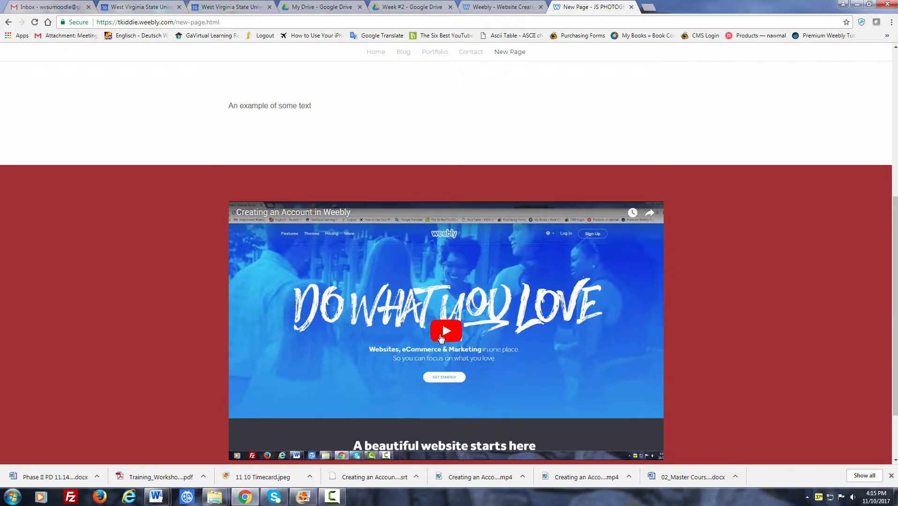
- Play the embedded video briefly on the published page, pause it and close that browser tab
click(449, 333)
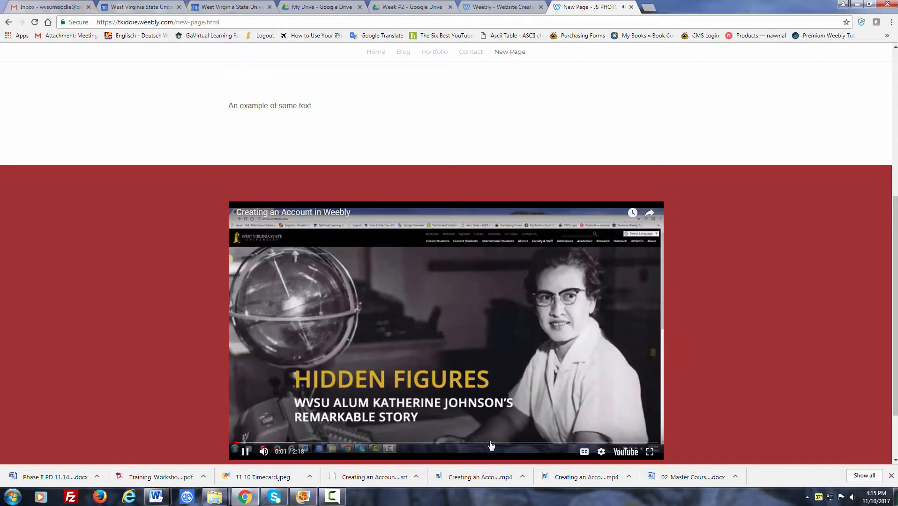
click(246, 452)
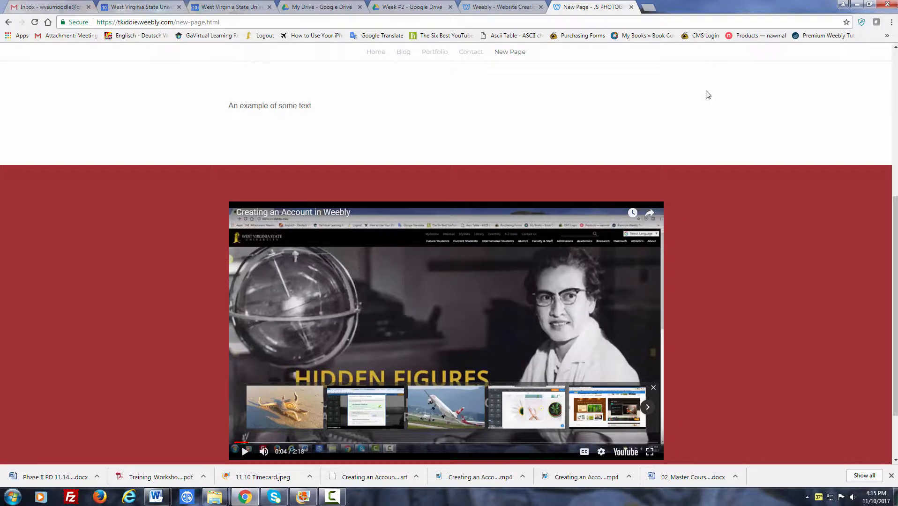
key(ctrl+w)
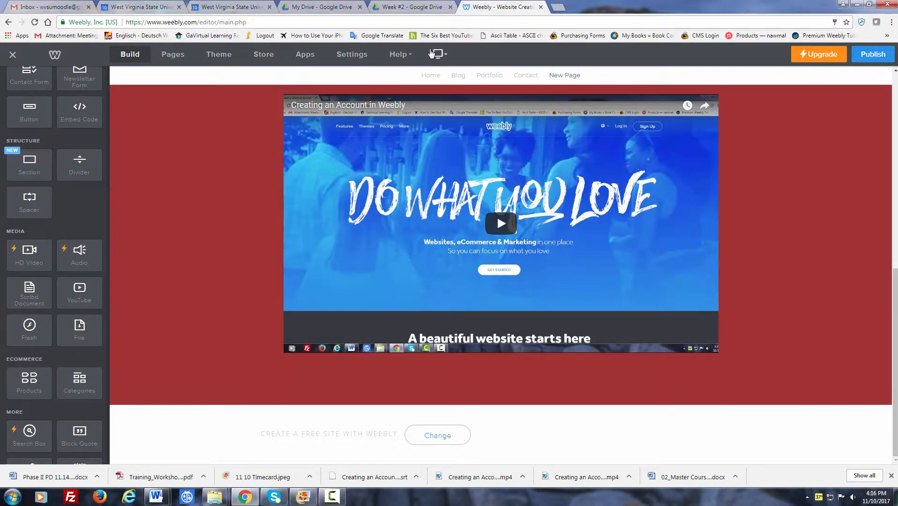
- Delete the YouTube video element from the red section
mouse_move(720, 98)
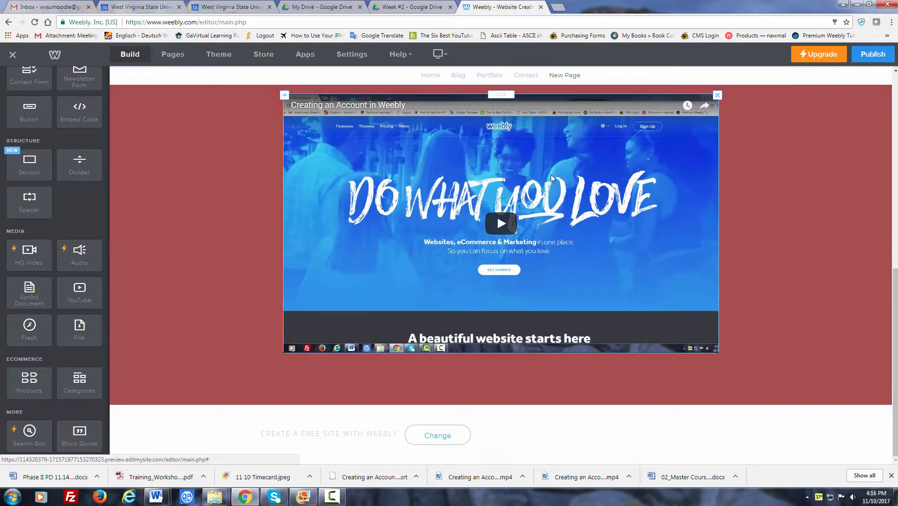
click(719, 98)
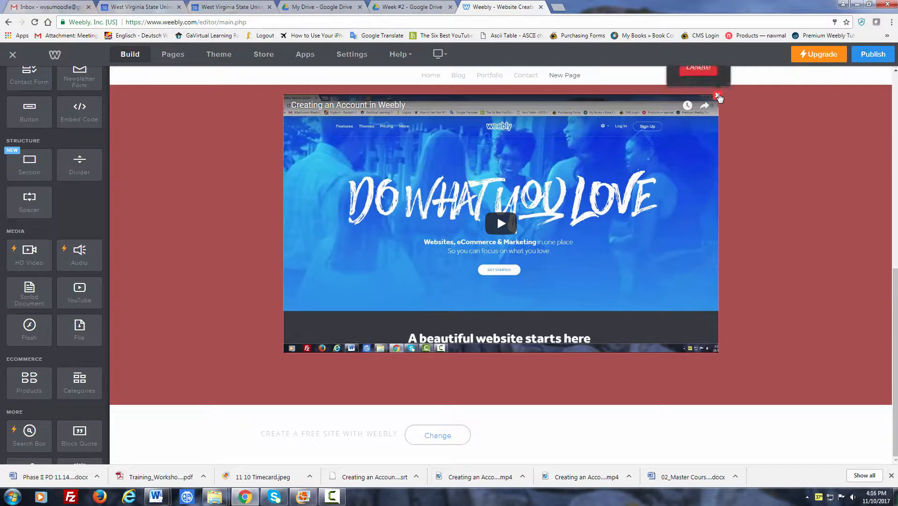
click(698, 76)
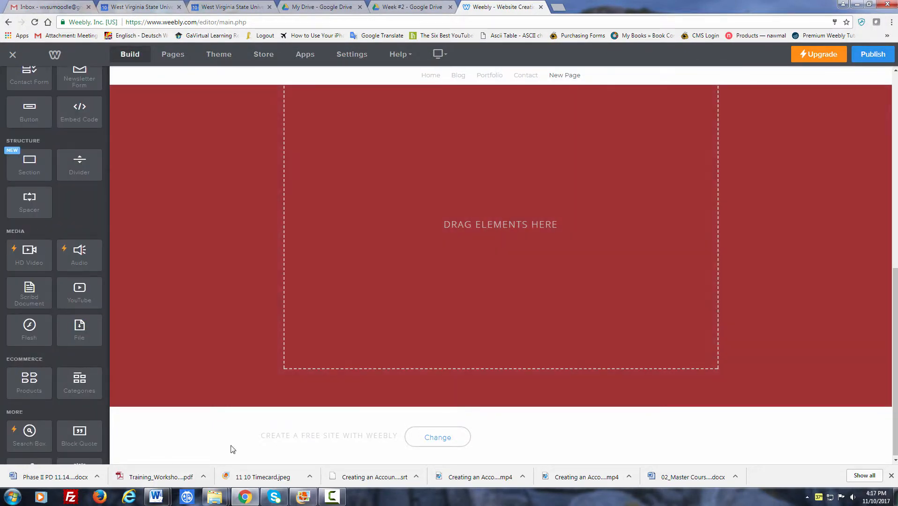
- Add a File element to the red section and upload the Instructor Bio document from the Course Resources folder
drag(80, 331, 521, 229)
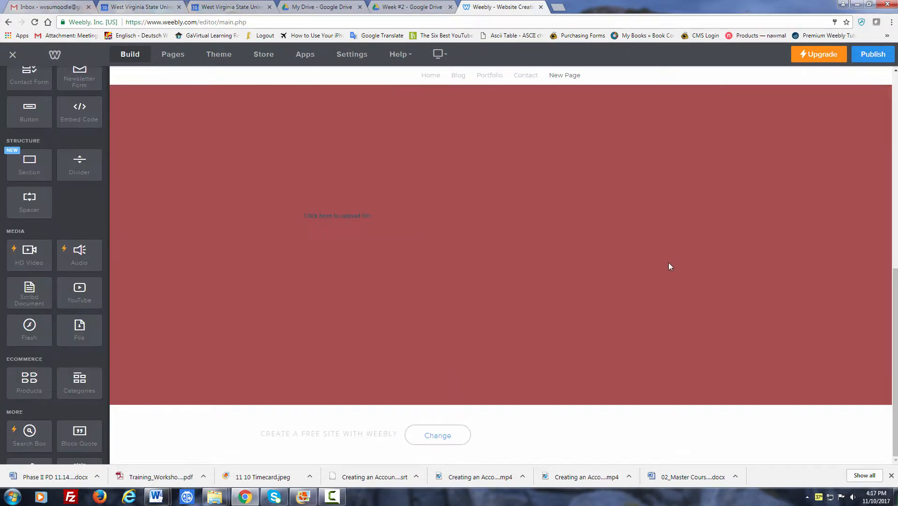
click(357, 215)
click(497, 281)
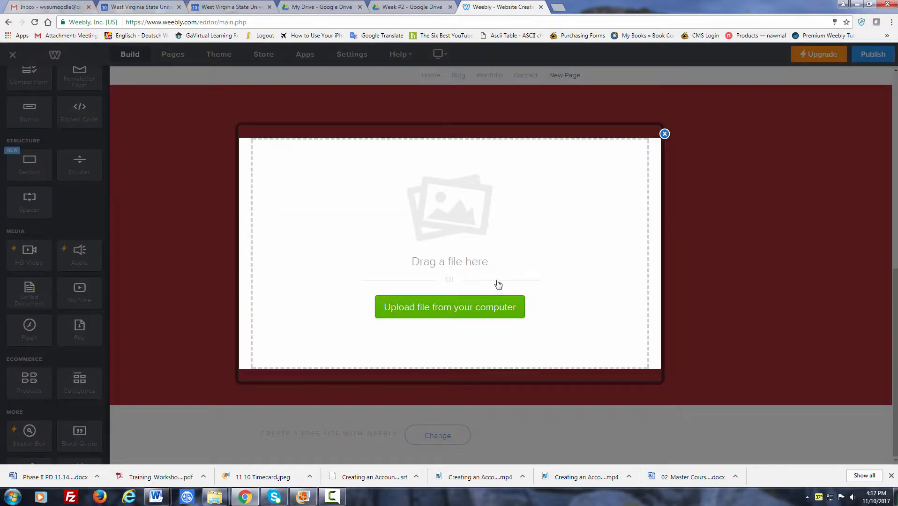
click(422, 313)
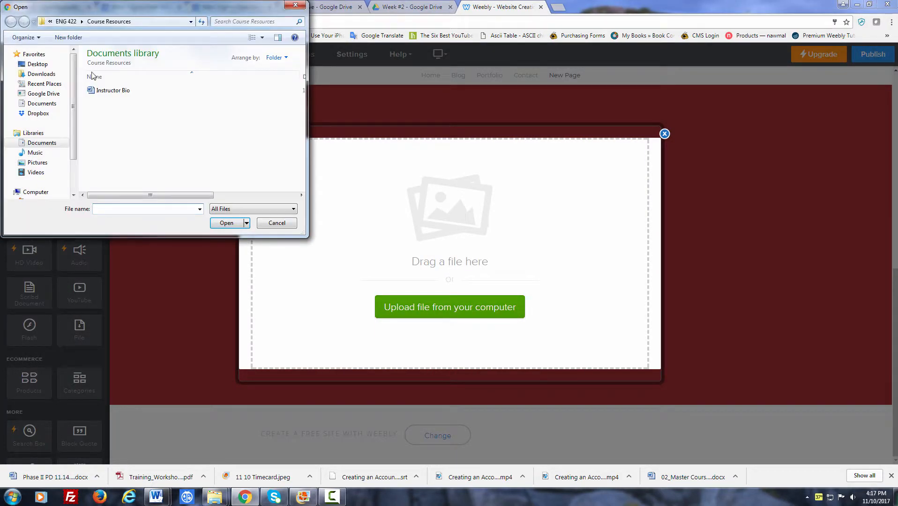
click(110, 90)
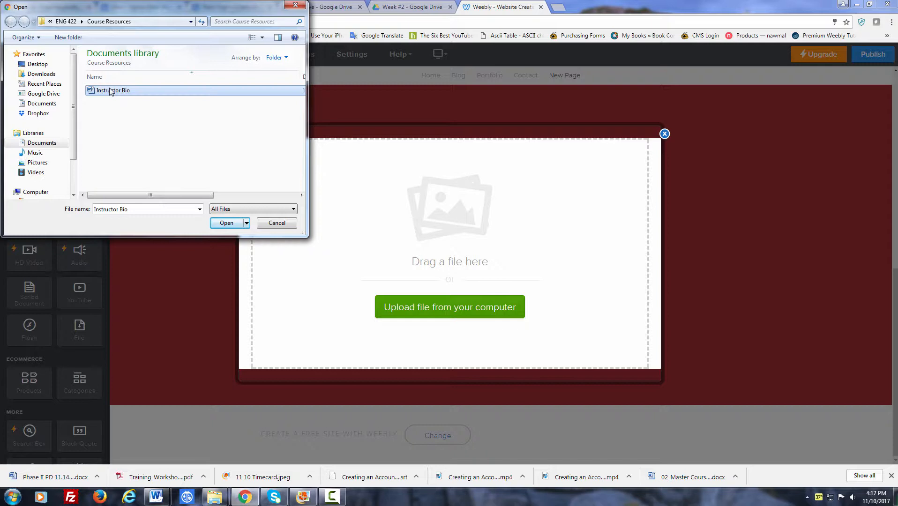
click(222, 224)
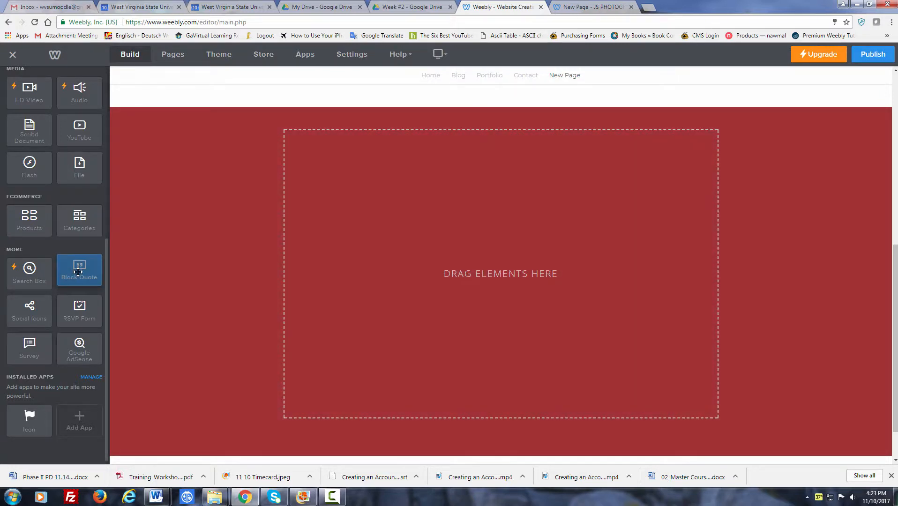
- Add a Block Quote to the red section and paste the Gustave Flaubert "Human speech" quotation from Madame Bovary into it
drag(78, 272, 531, 273)
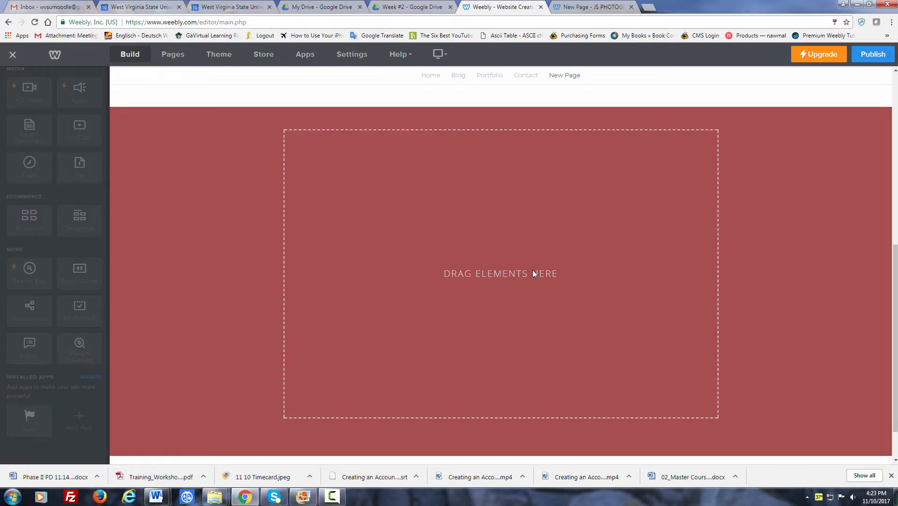
click(315, 265)
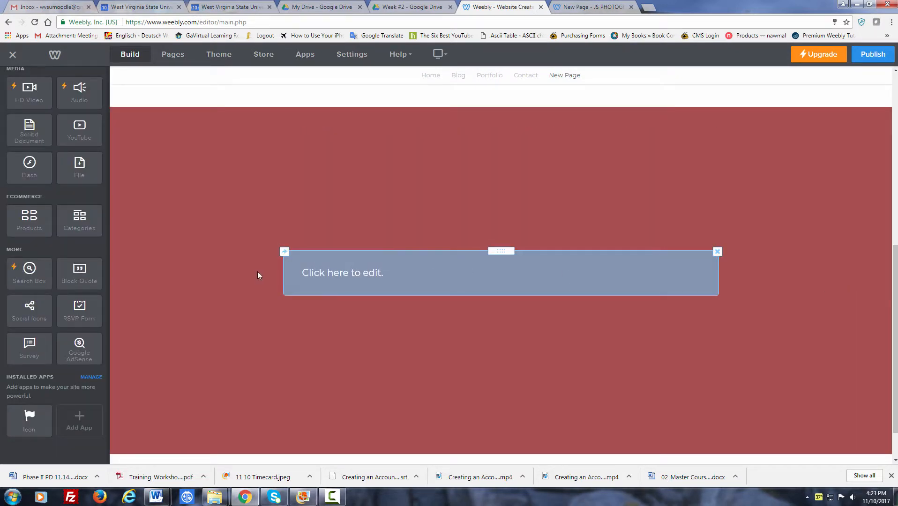
right_click(303, 270)
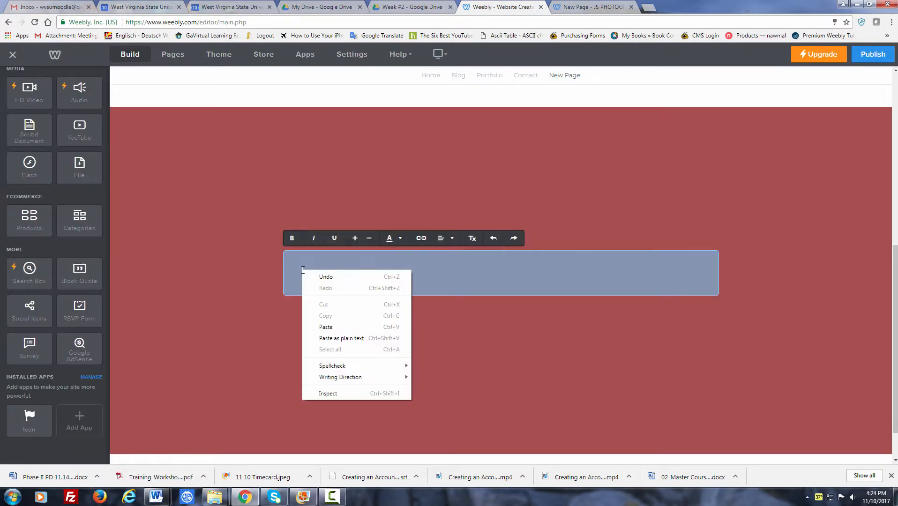
click(327, 328)
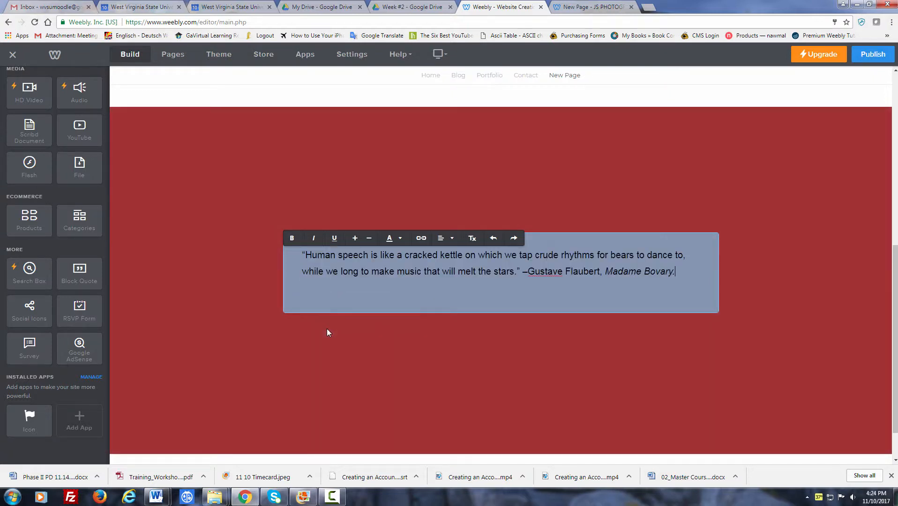
click(568, 344)
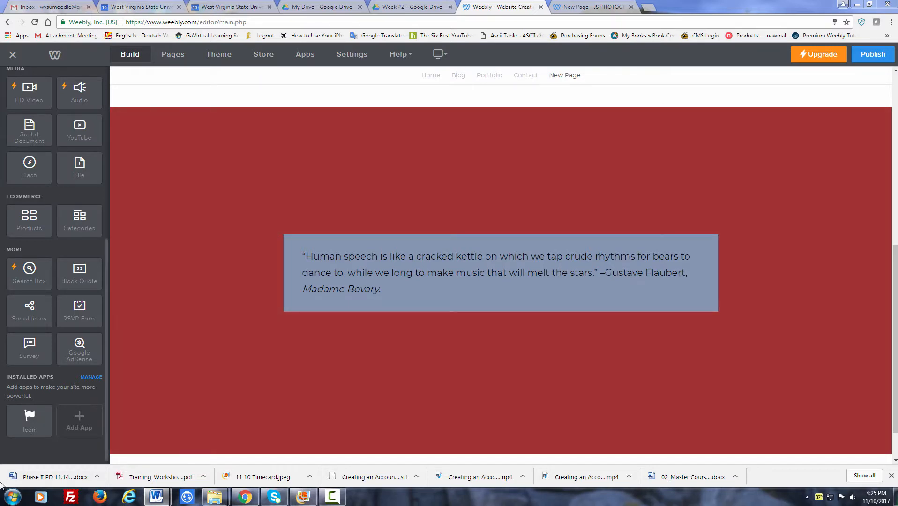
- Add a Social Icons element below the block quote and open its list for managing icons
drag(23, 310, 313, 389)
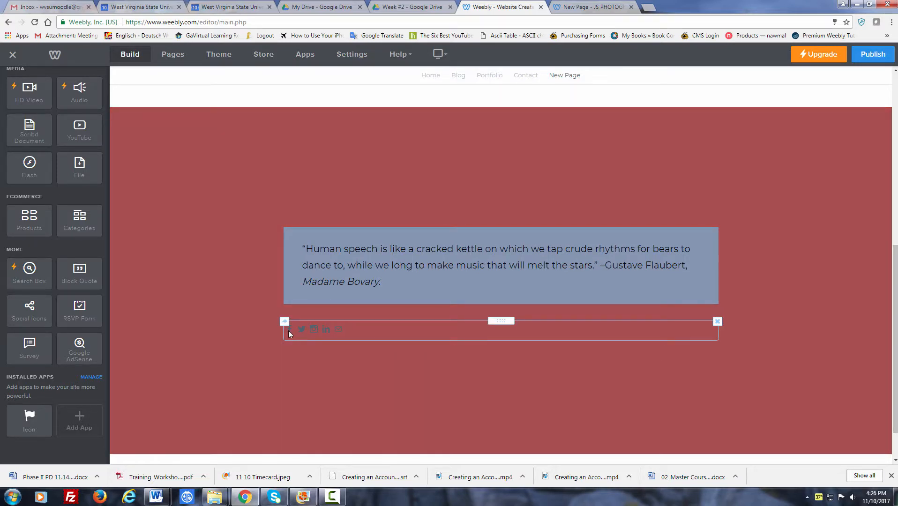
click(302, 333)
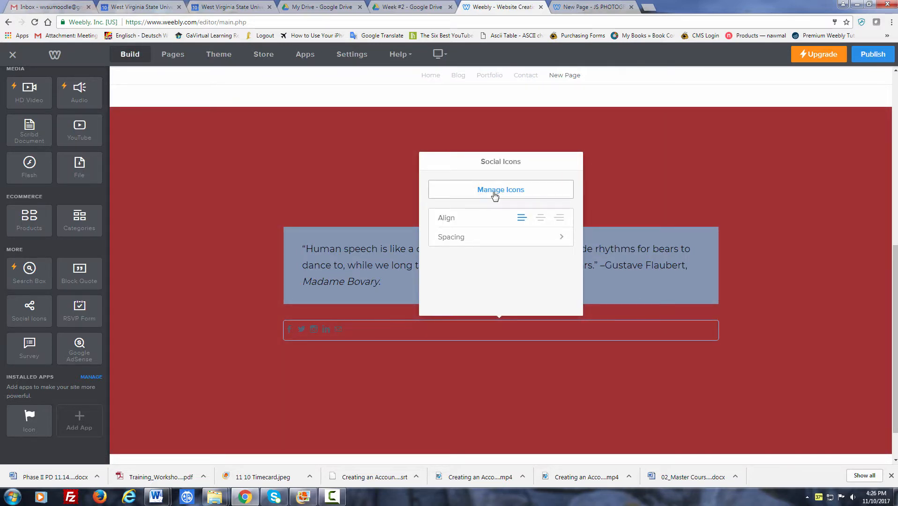
click(495, 193)
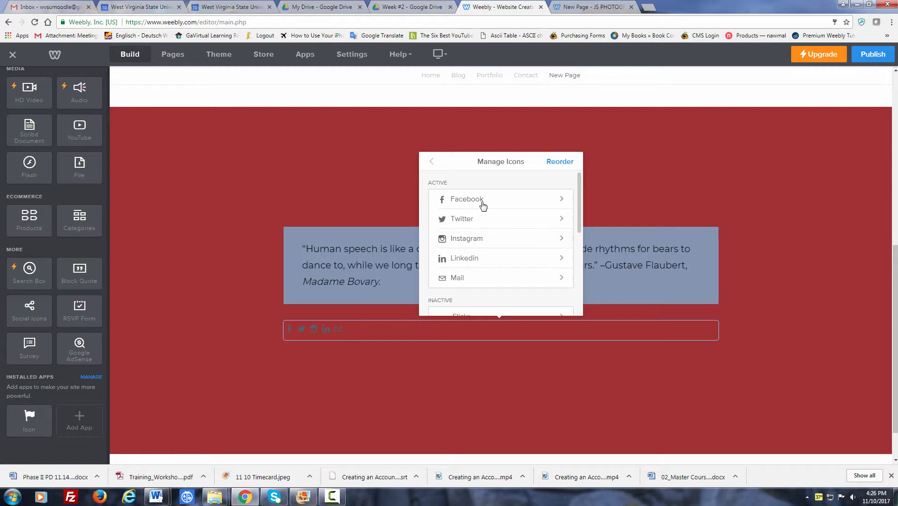
- Turn off Show for the Facebook icon and return to the list of icons
click(535, 200)
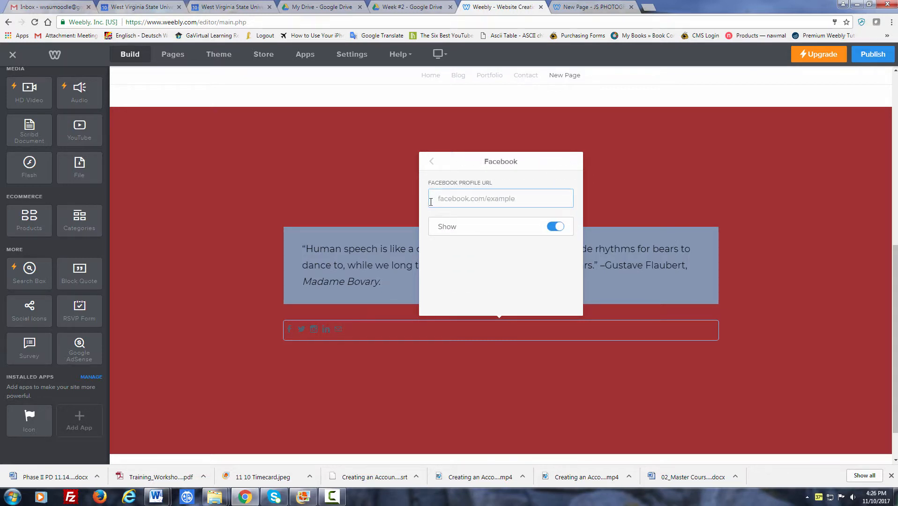
click(554, 228)
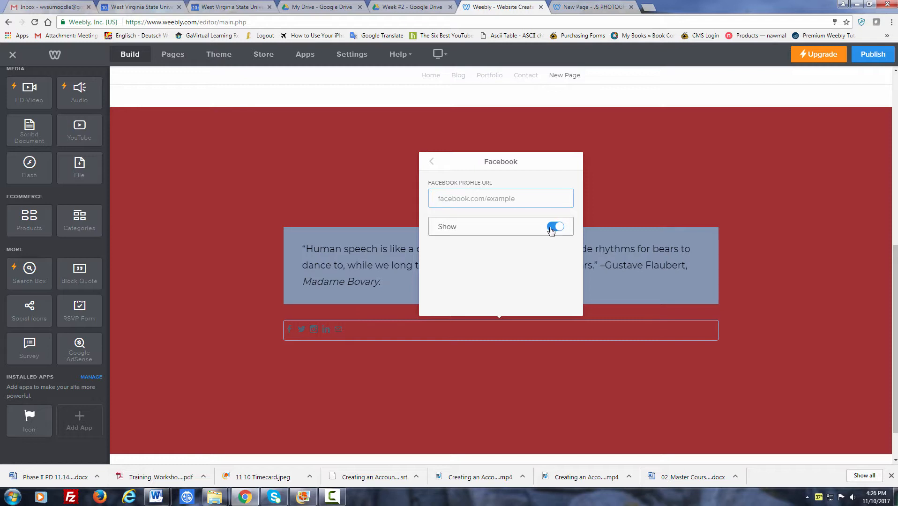
drag(552, 228, 583, 228)
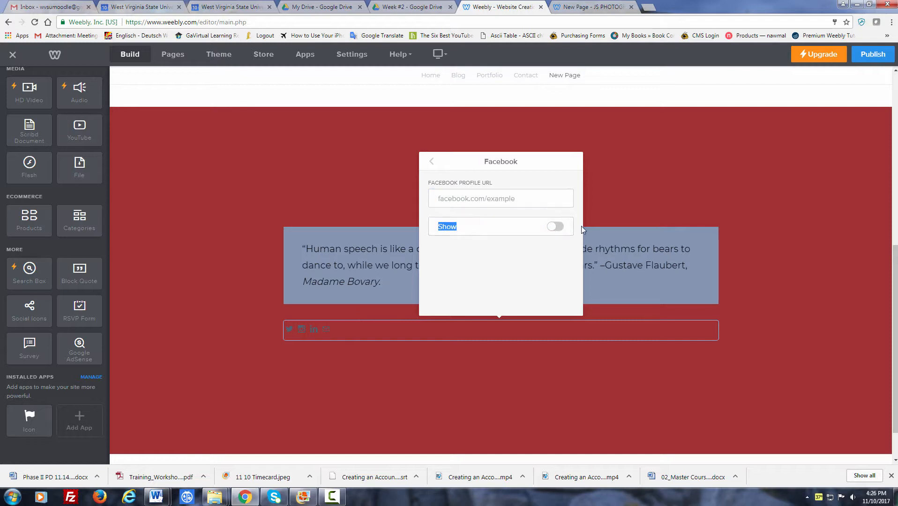
click(432, 164)
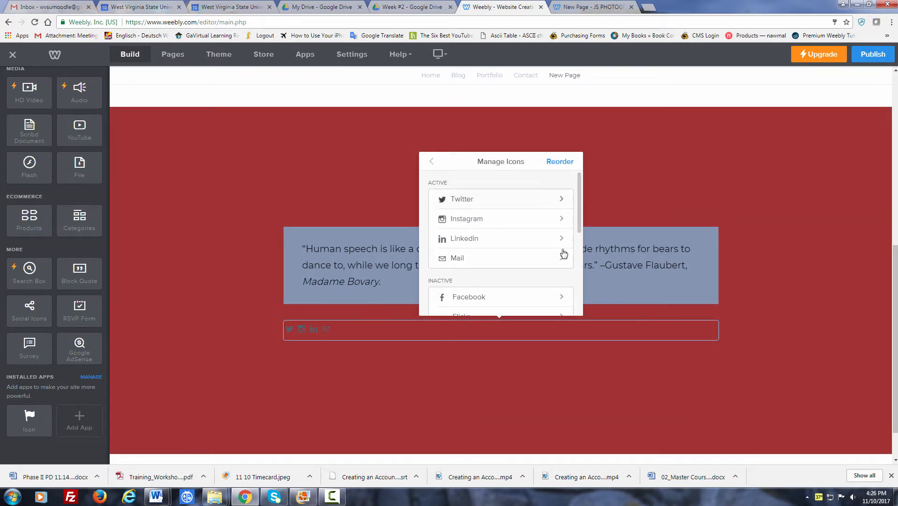
- Look through the active and inactive social icons available for the element
scroll(528, 275, down, 3)
scroll(530, 275, down, 2)
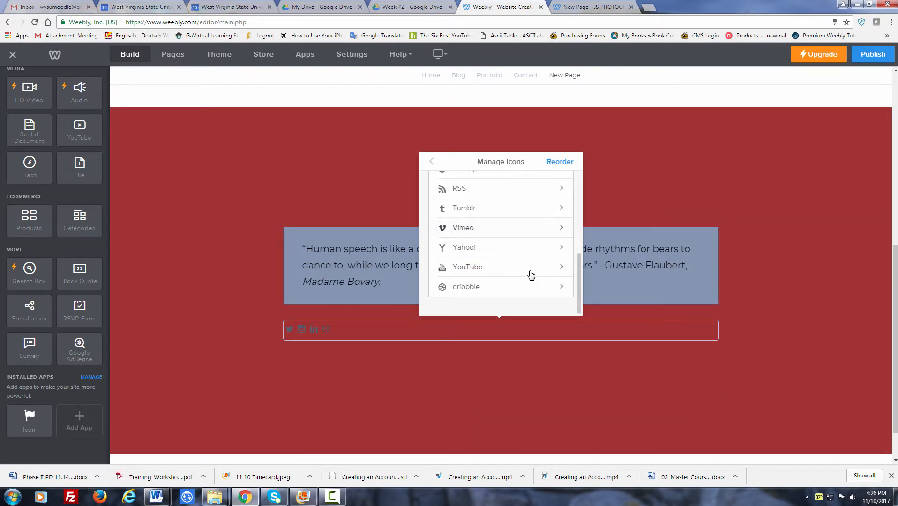
scroll(491, 281, up, 3)
scroll(504, 277, up, 1)
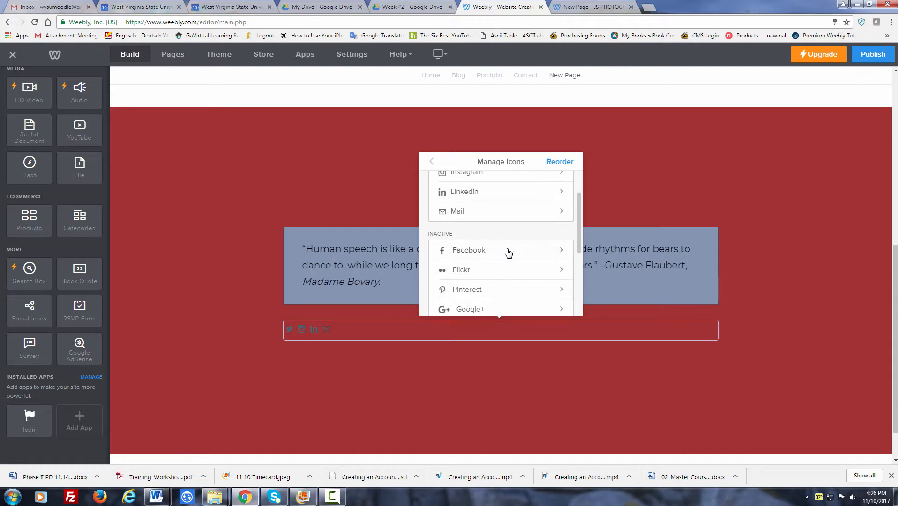
scroll(482, 266, down, 3)
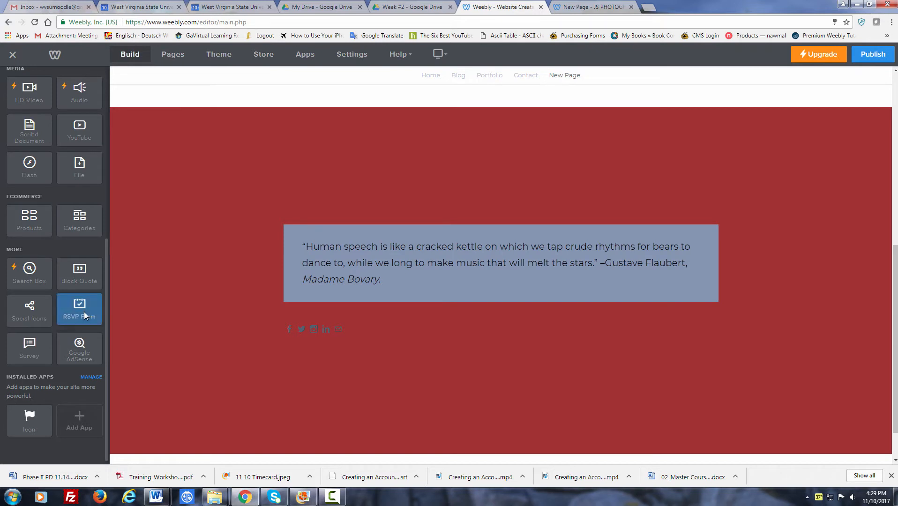
- Add an RSVP Form element below the social icons in the red section and look over its fields
drag(84, 315, 361, 377)
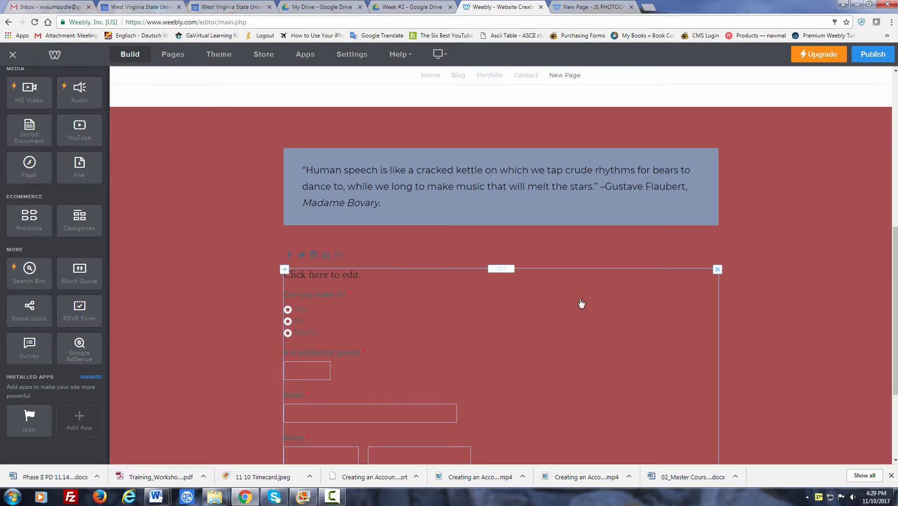
scroll(434, 297, down, 3)
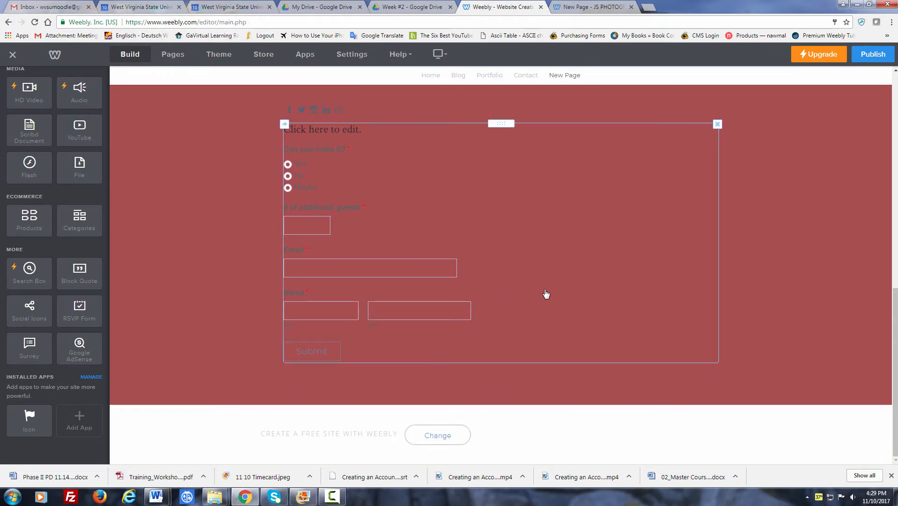
scroll(546, 297, up, 3)
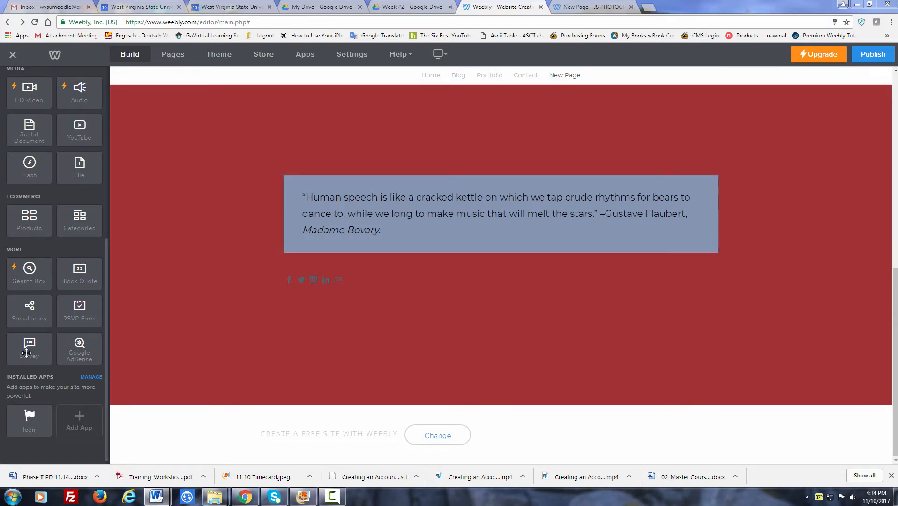
- Add a Survey element below the social icons in the red section and look over its questions
drag(27, 355, 336, 336)
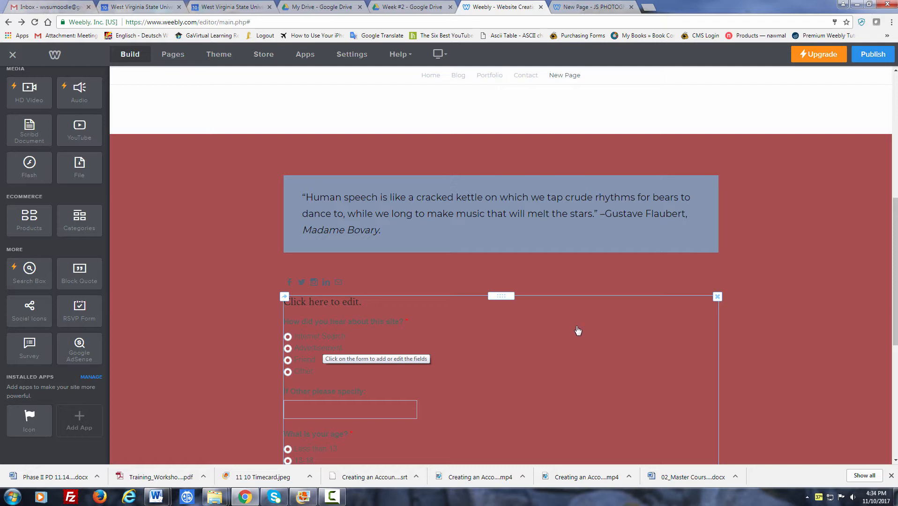
scroll(580, 334, down, 1)
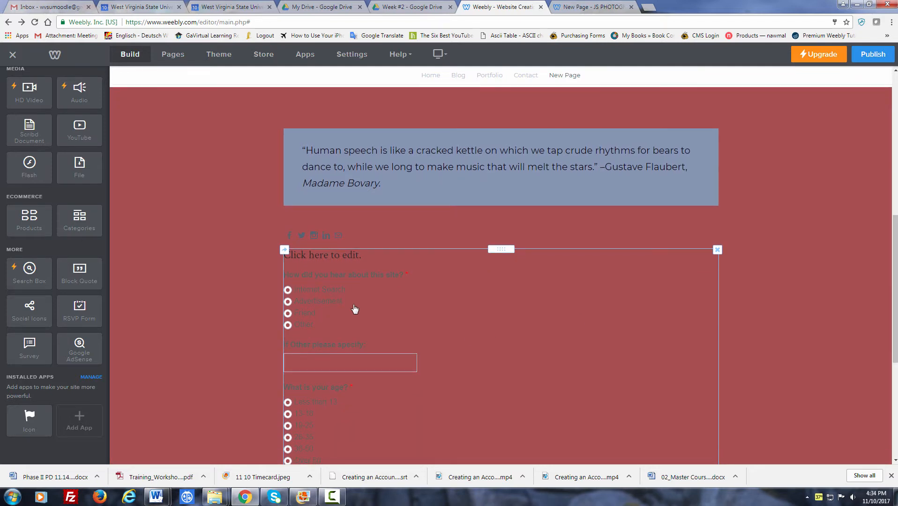
scroll(579, 344, down, 4)
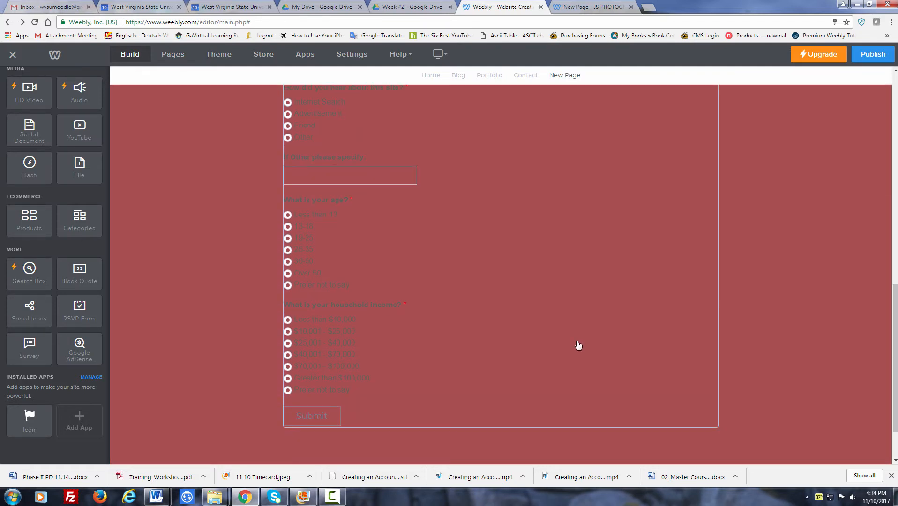
scroll(578, 346, up, 2)
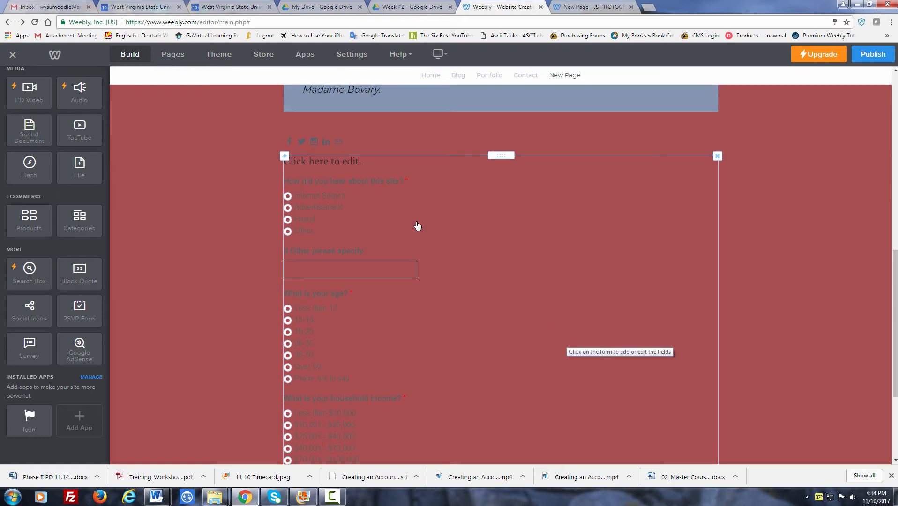
- Open the survey for editing and examine the option items of the "How did you hear about this site?" question
click(535, 214)
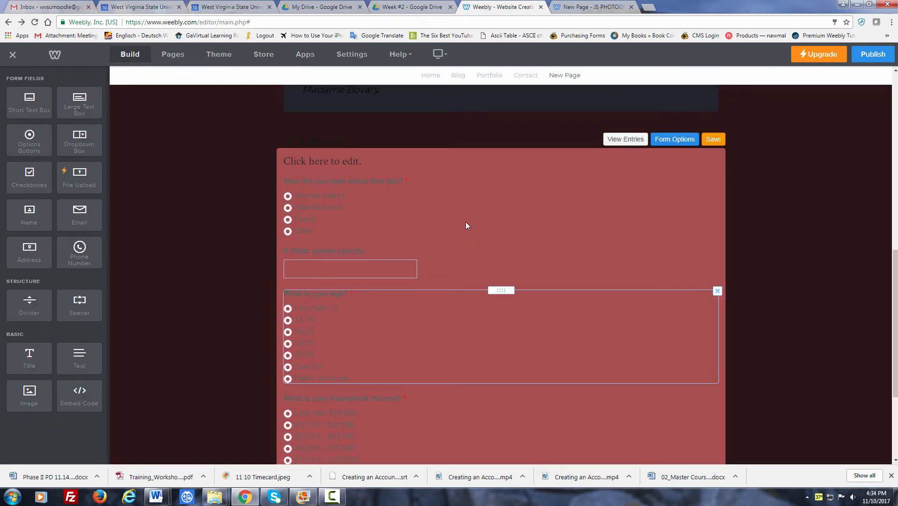
click(429, 197)
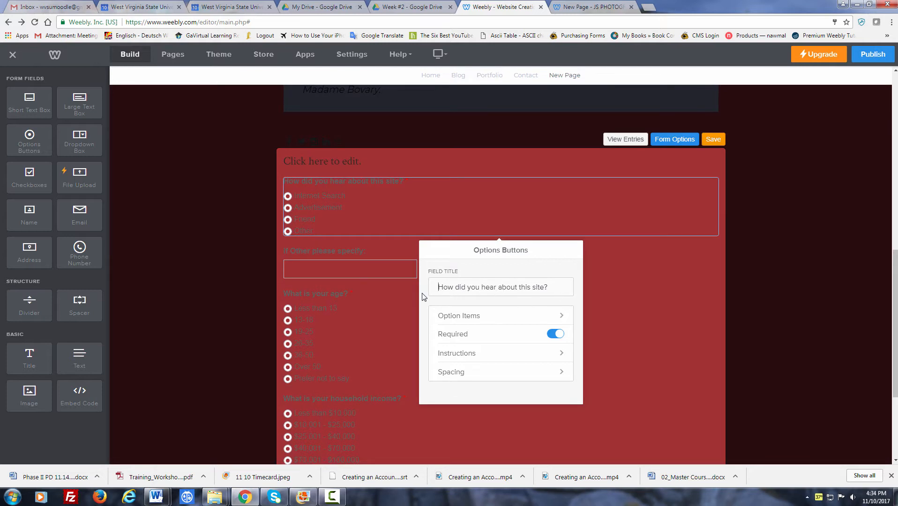
click(562, 317)
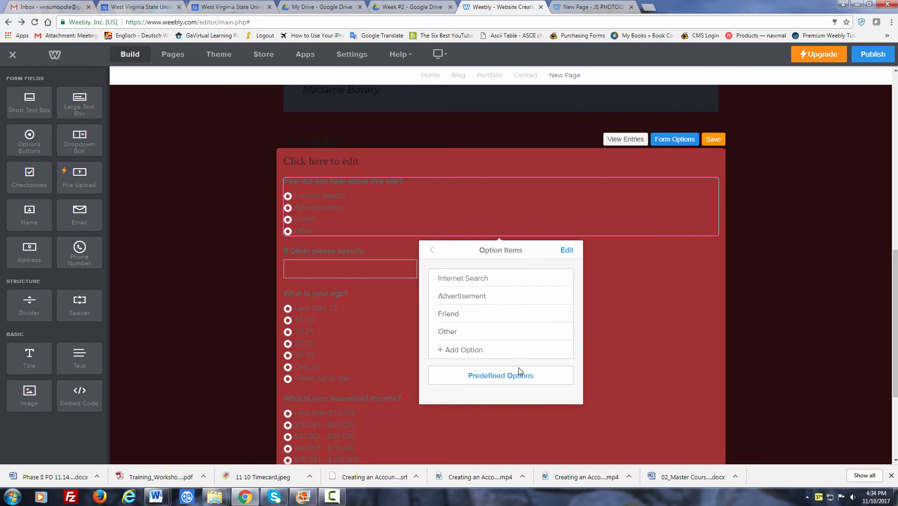
click(431, 250)
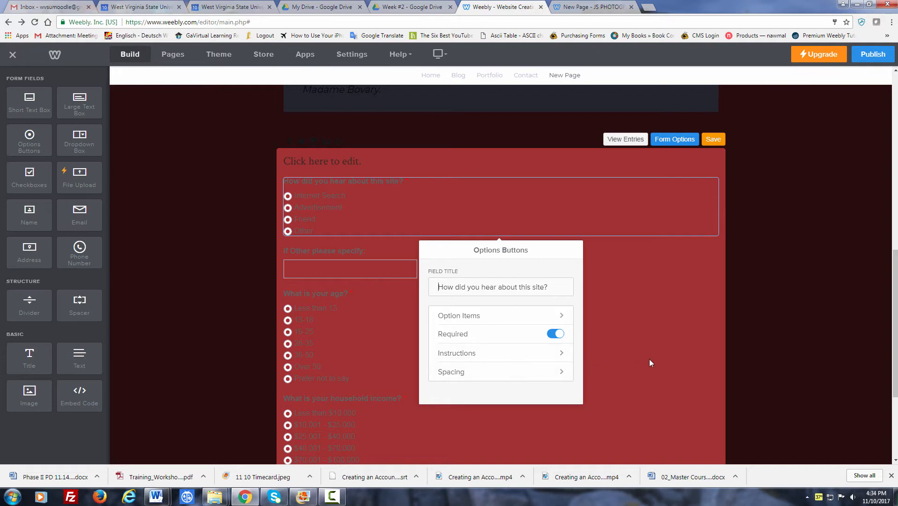
click(669, 374)
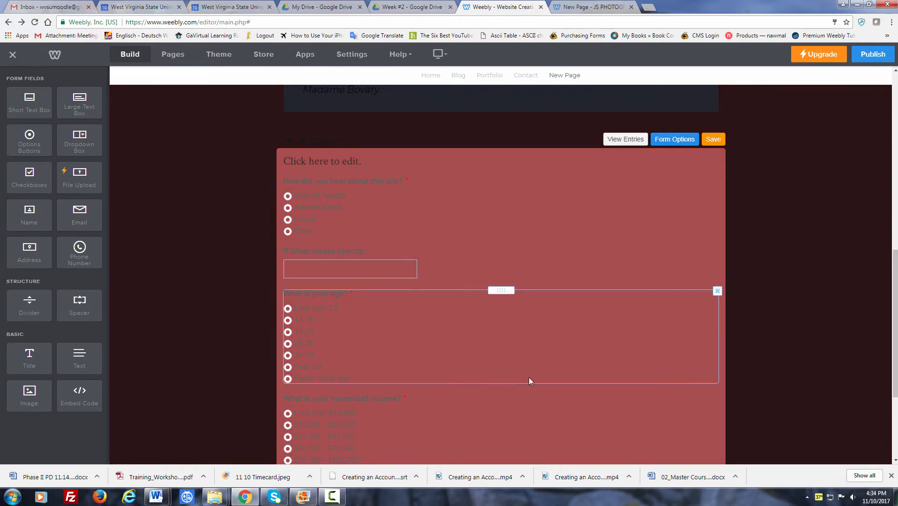
- View the entries submitted to the survey form, close the entries window and leave form editing
scroll(495, 347, down, 3)
scroll(494, 347, up, 7)
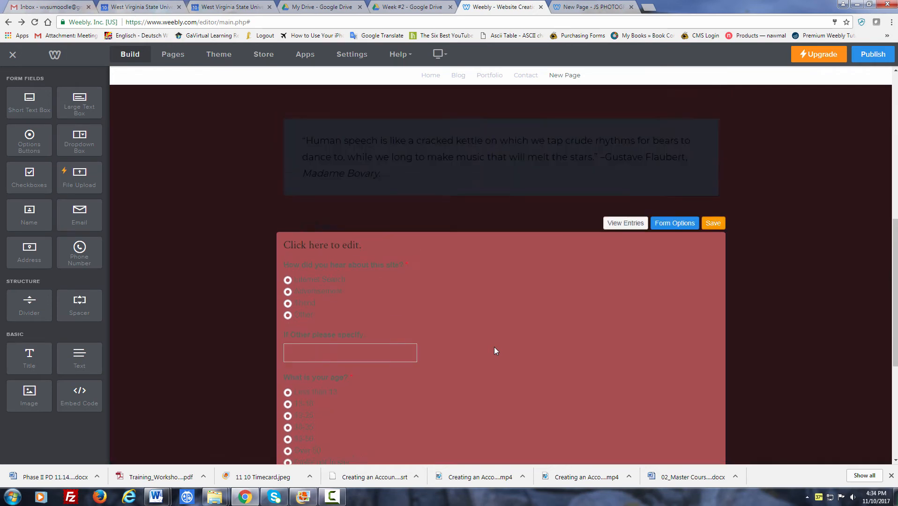
scroll(549, 347, down, 7)
click(549, 351)
scroll(694, 253, up, 3)
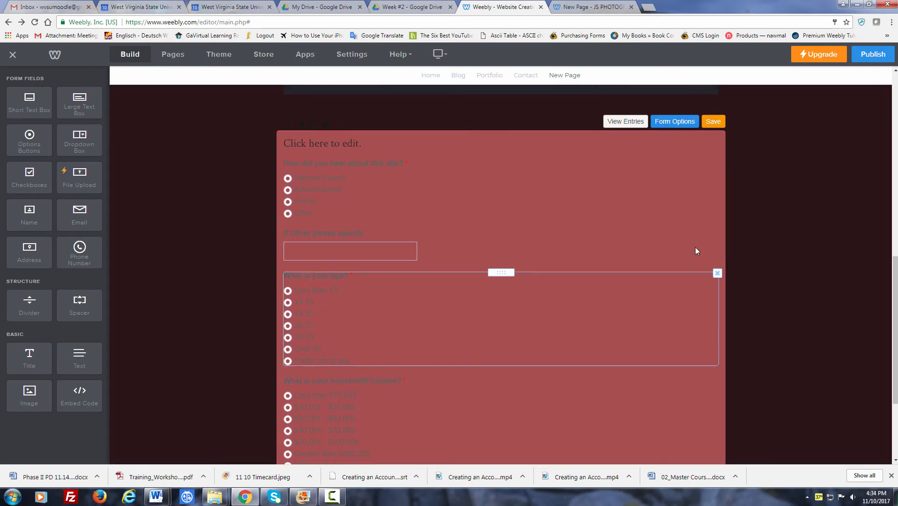
scroll(680, 242, up, 2)
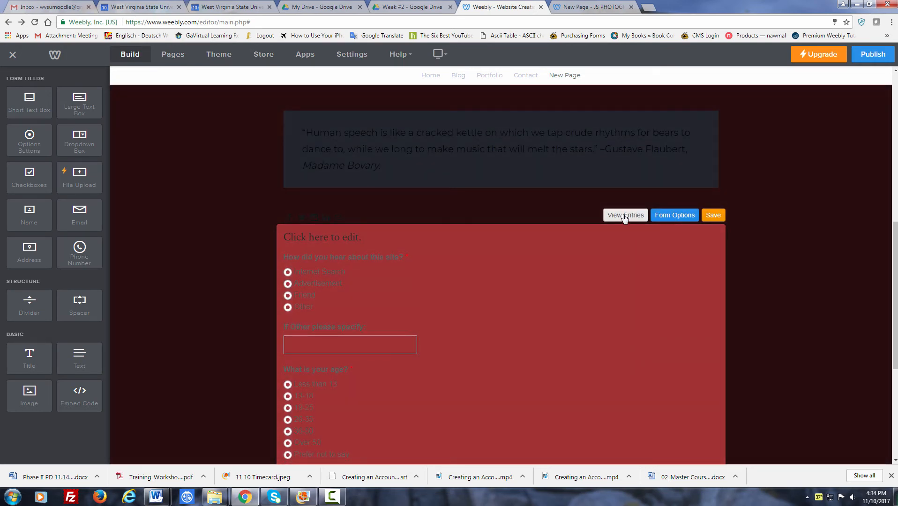
click(625, 216)
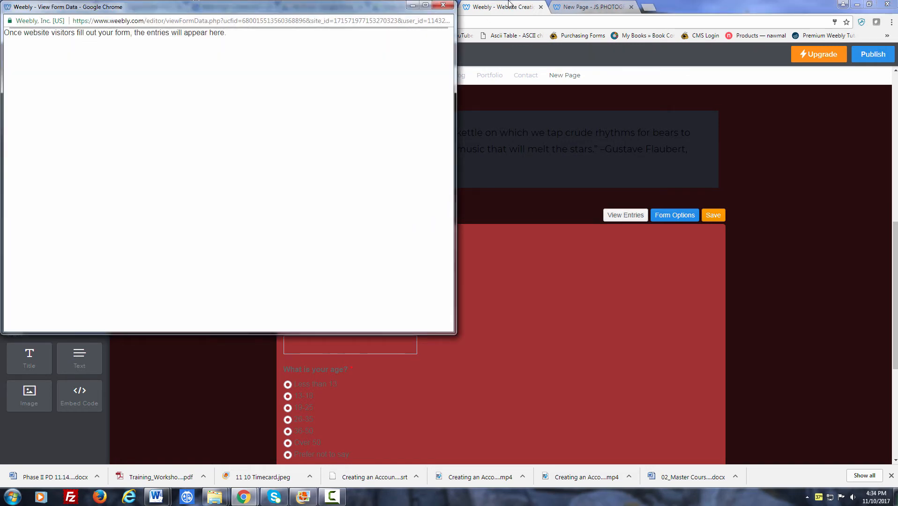
click(442, 6)
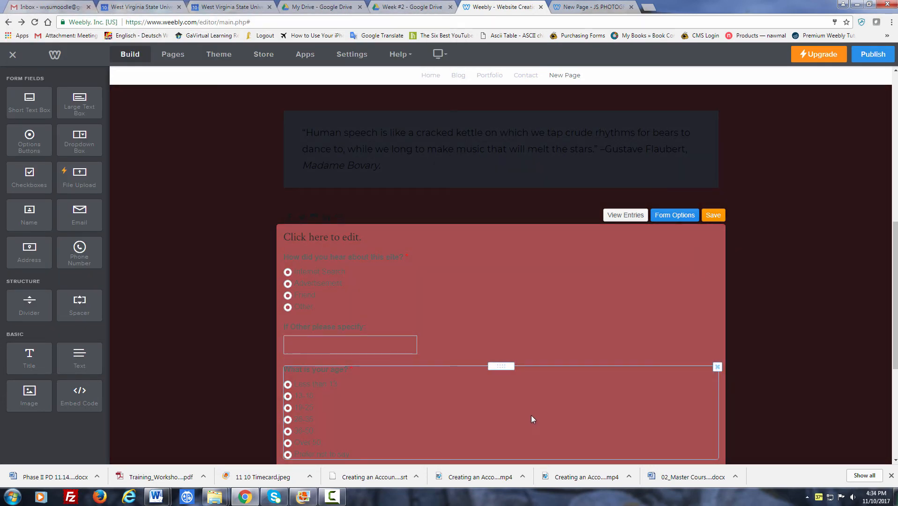
scroll(531, 415, down, 5)
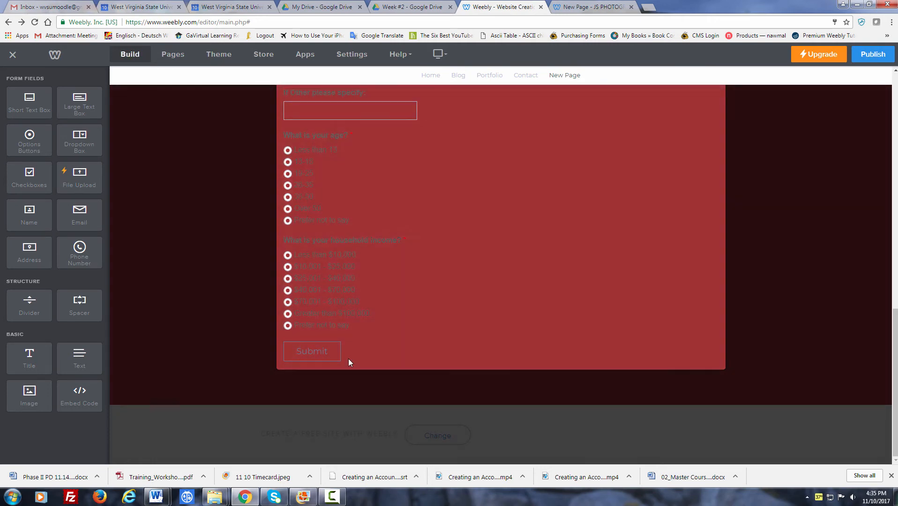
click(172, 359)
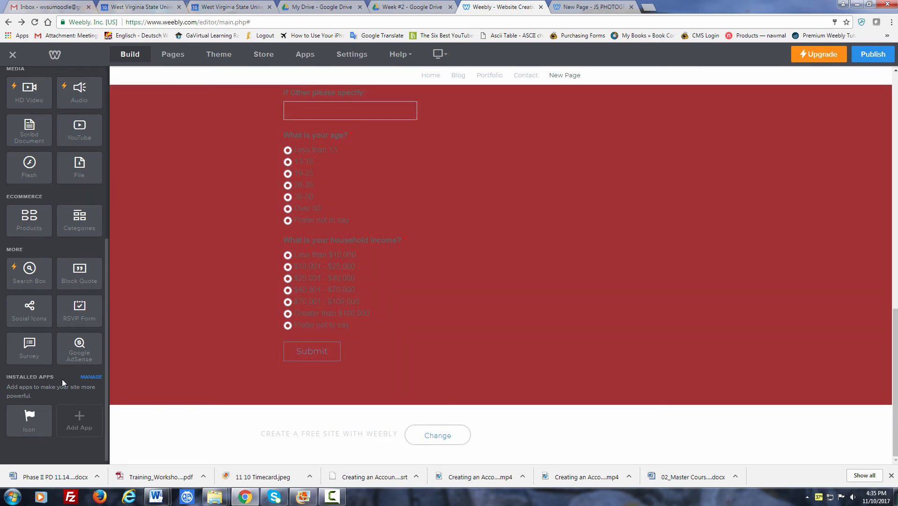
- Add a Google AdSense element below the survey and cancel the account authorization
drag(78, 346, 513, 362)
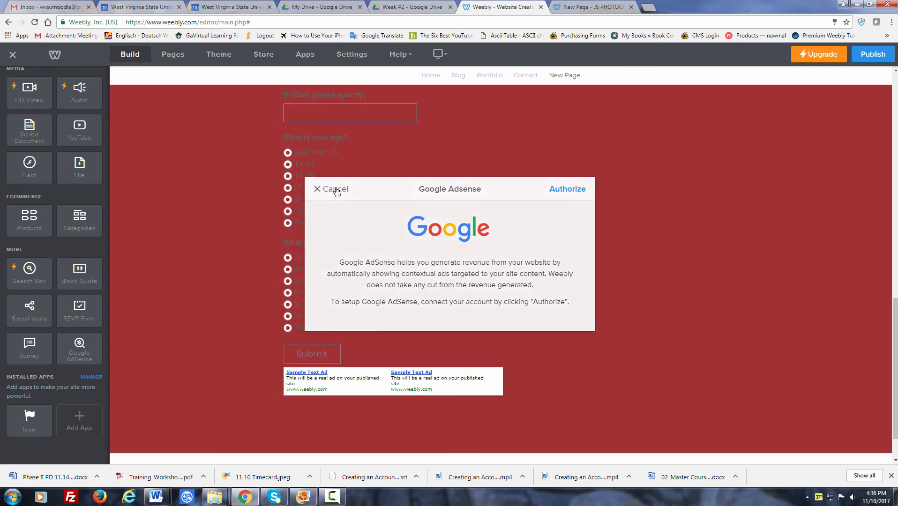
click(336, 188)
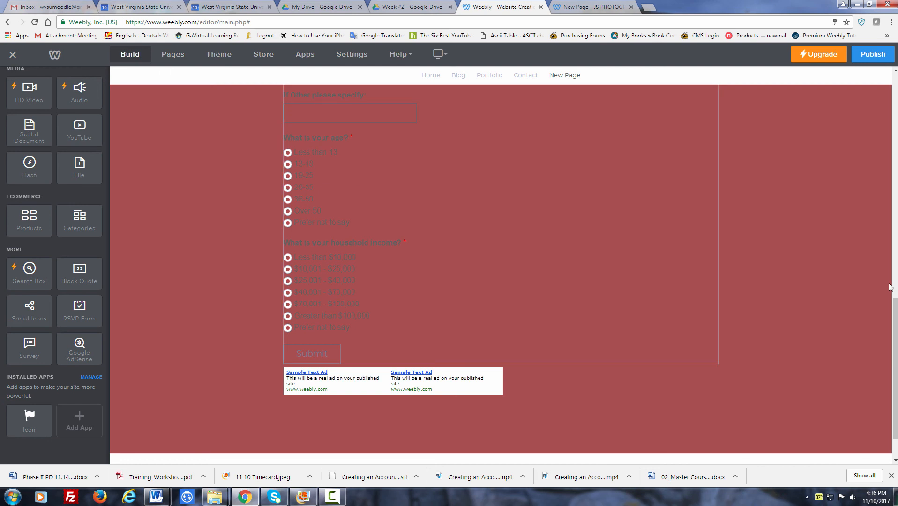